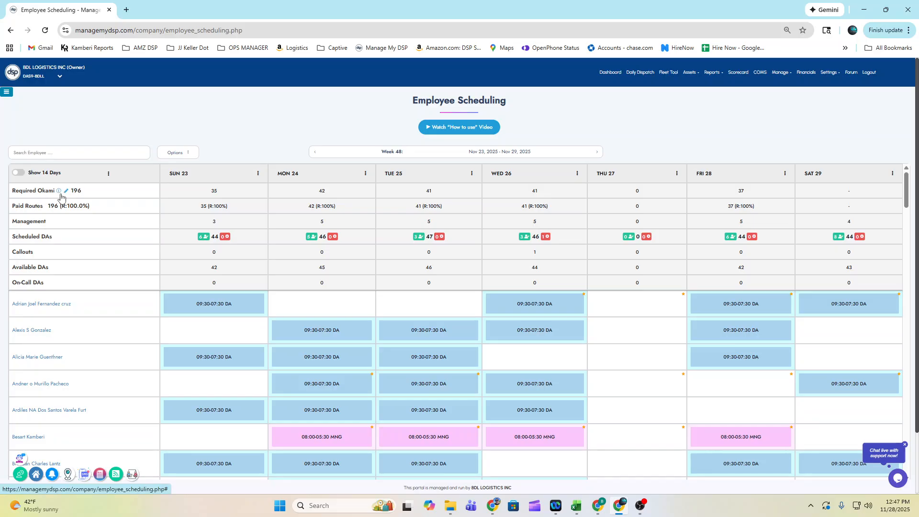
Review the daily fields for updating Required Okami, close them unchanged, and examine Tuesday 25's Paid Routes value
{"action": "left_click", "coordinate": [67, 191]}
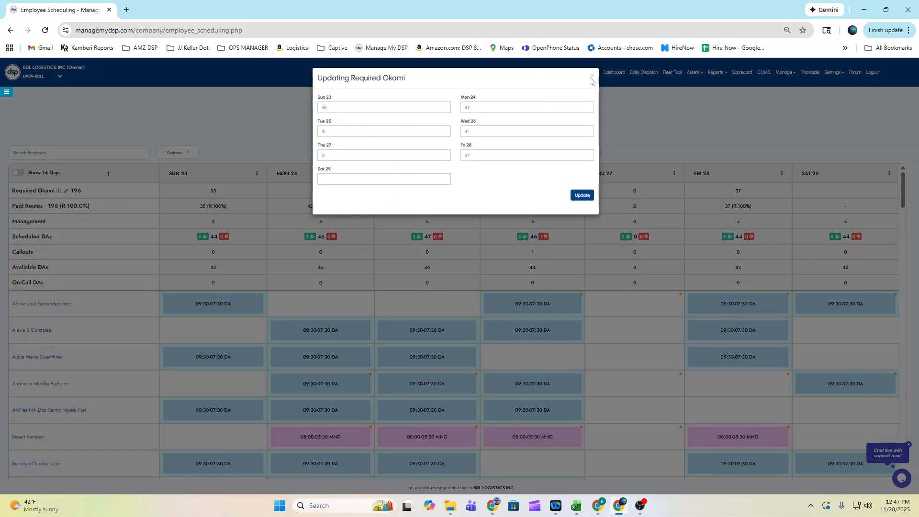
{"action": "left_click", "coordinate": [592, 77]}
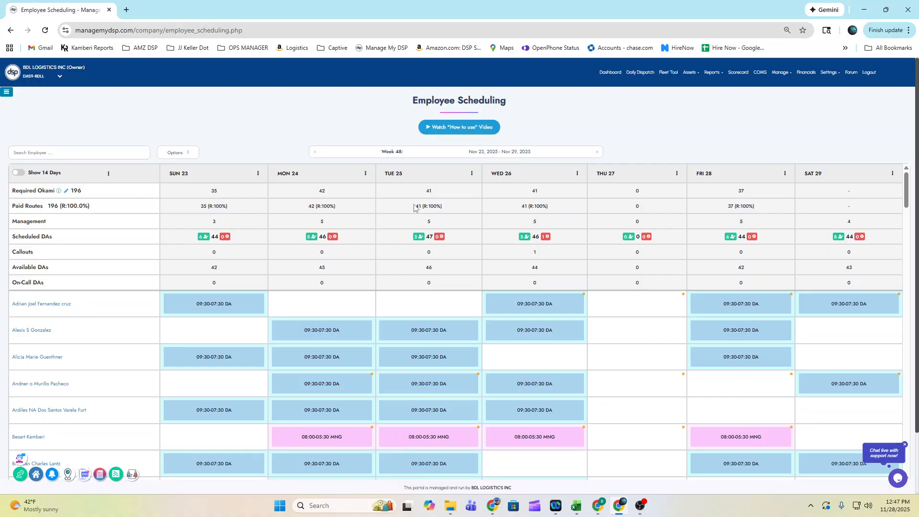
{"action": "left_click_drag", "start_coordinate": [414, 207], "coordinate": [448, 210]}
{"action": "left_click", "coordinate": [449, 211]}
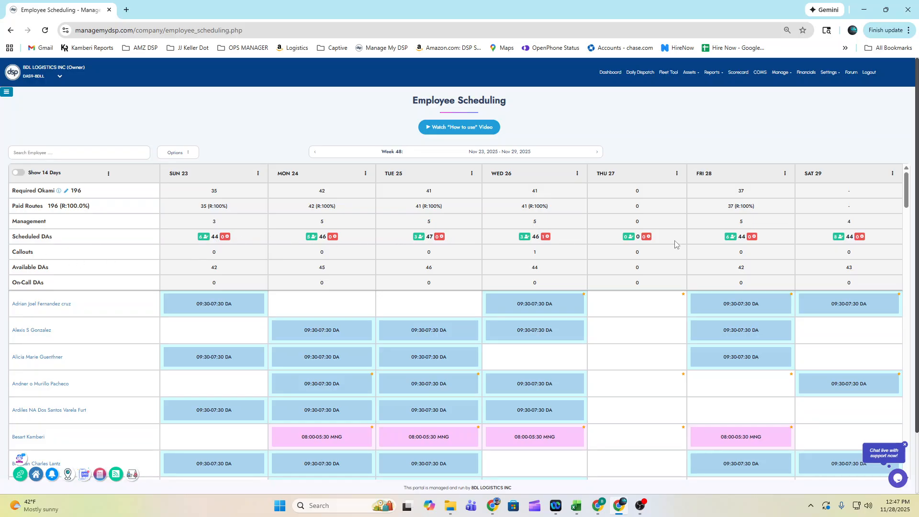
Review the confirmed and unconfirmed DAs for Tuesday 25 and the callout DAs for Wednesday 26
{"action": "left_click", "coordinate": [416, 238]}
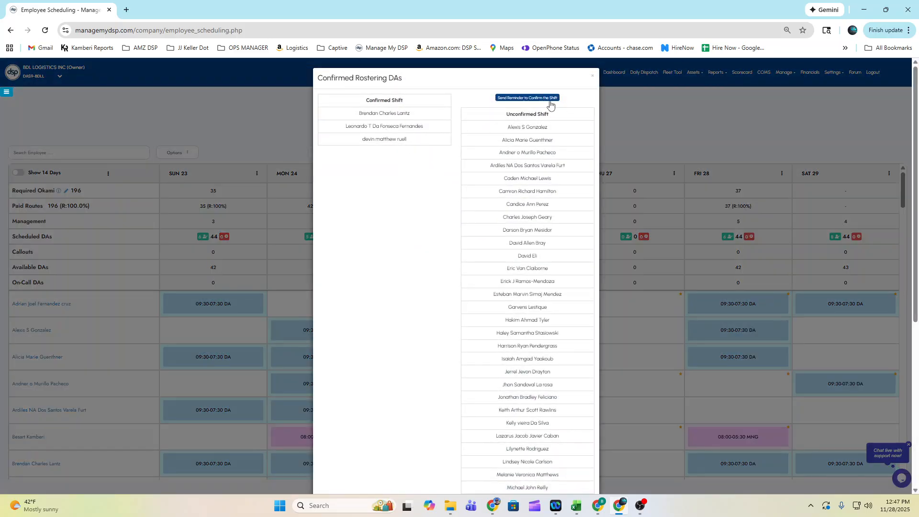
{"action": "left_click", "coordinate": [592, 76]}
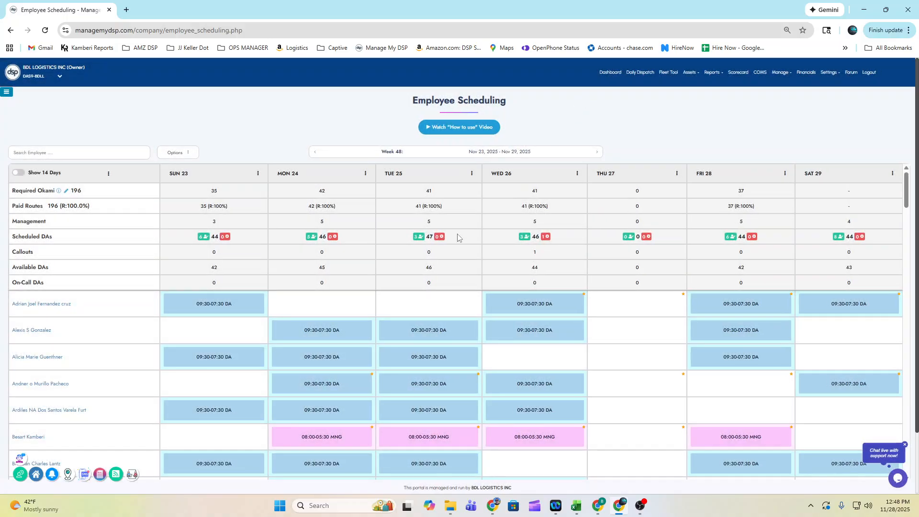
{"action": "left_click", "coordinate": [545, 236]}
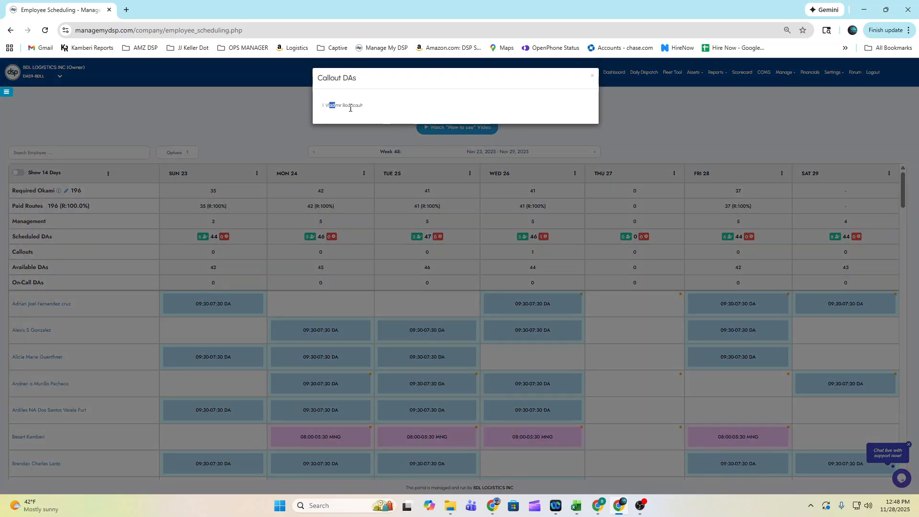
{"action": "left_click_drag", "start_coordinate": [350, 108], "coordinate": [572, 100]}
{"action": "left_click", "coordinate": [593, 76]}
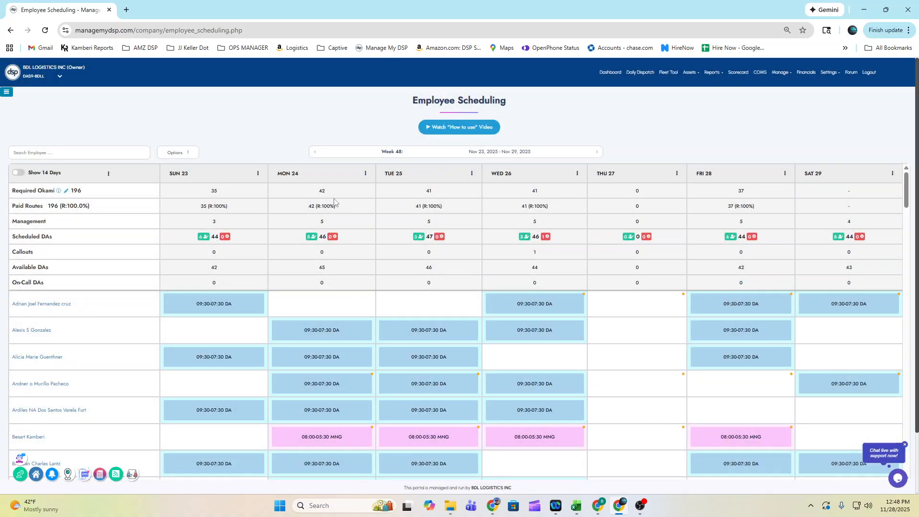
Examine the Available DAs and On-Call DAs summary rows of the Week 48 schedule
{"action": "double_click", "coordinate": [40, 266]}
{"action": "left_click", "coordinate": [199, 272]}
{"action": "left_click_drag", "start_coordinate": [10, 286], "coordinate": [70, 287]}
Examine the form for creating a shift block, including its color choice and On-Call Shift option, and close it without adding anything
{"action": "left_click", "coordinate": [178, 151]}
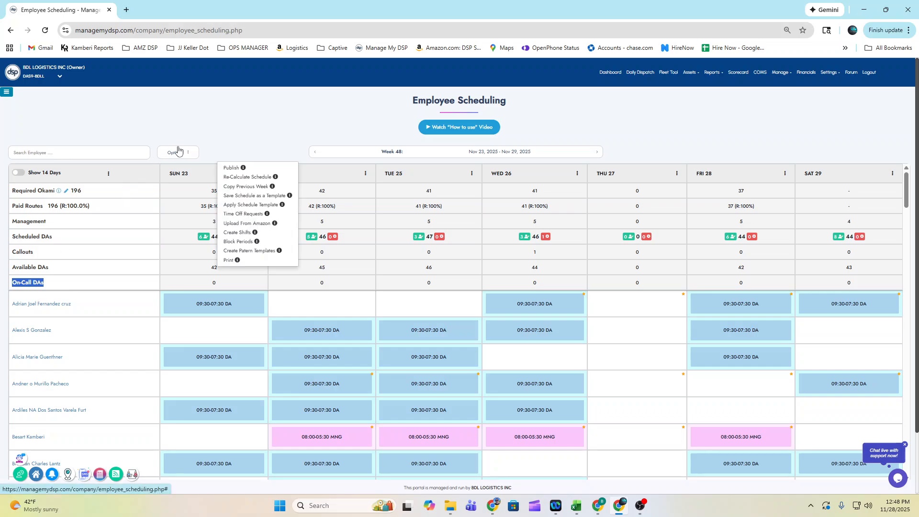
{"action": "left_click", "coordinate": [237, 232]}
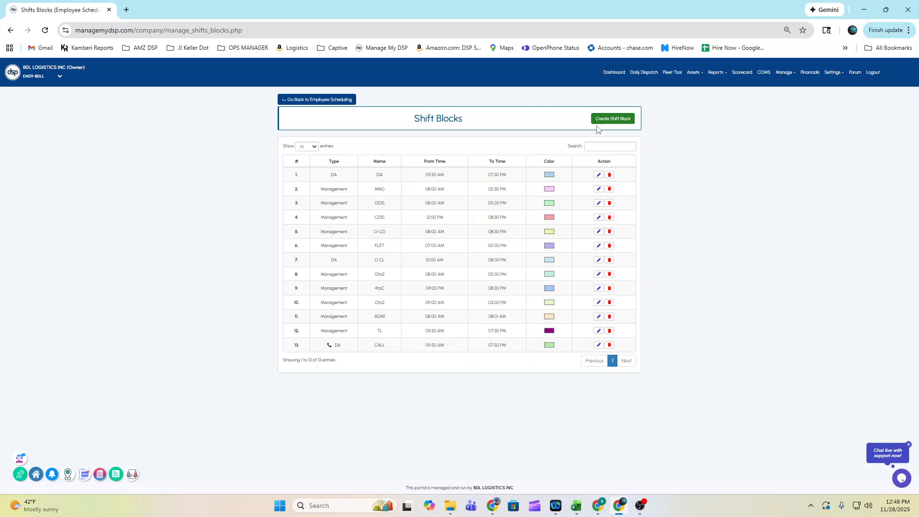
{"action": "left_click", "coordinate": [603, 119]}
{"action": "left_click", "coordinate": [378, 202]}
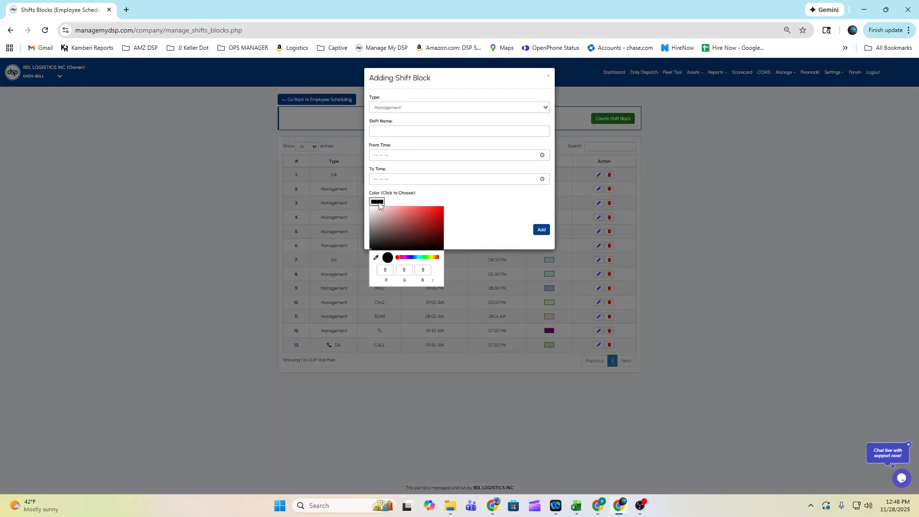
{"action": "left_click", "coordinate": [378, 209]}
{"action": "left_click", "coordinate": [472, 215]}
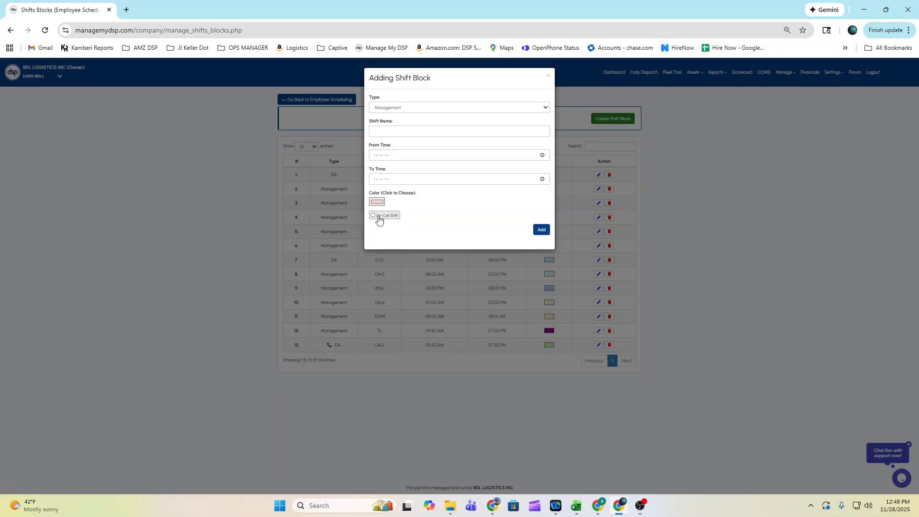
{"action": "left_click", "coordinate": [548, 78]}
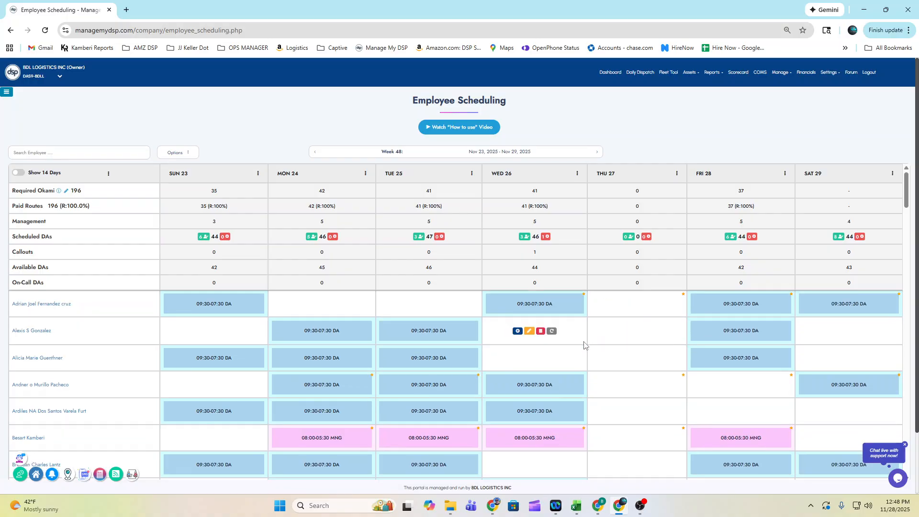
Add a CALL shift on Thursday 27 for the second listed employee and reload the schedule
{"action": "left_click", "coordinate": [641, 334]}
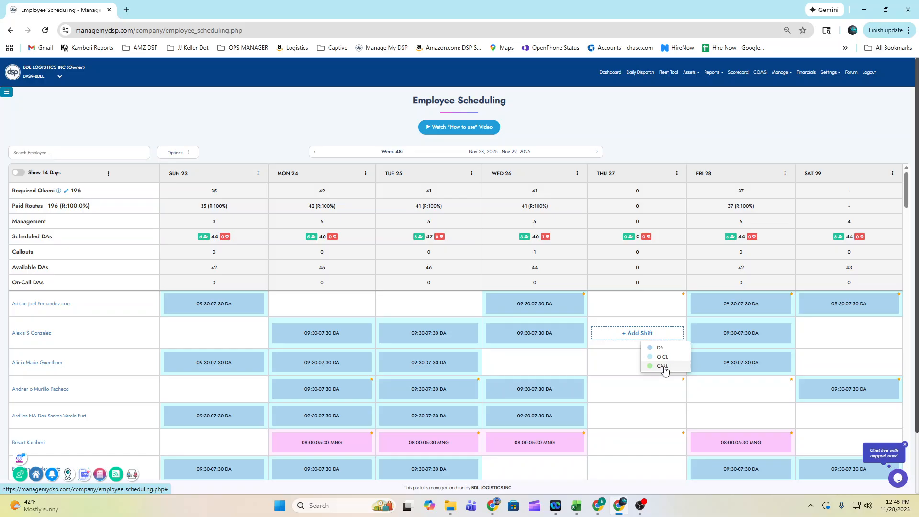
{"action": "left_click", "coordinate": [662, 366]}
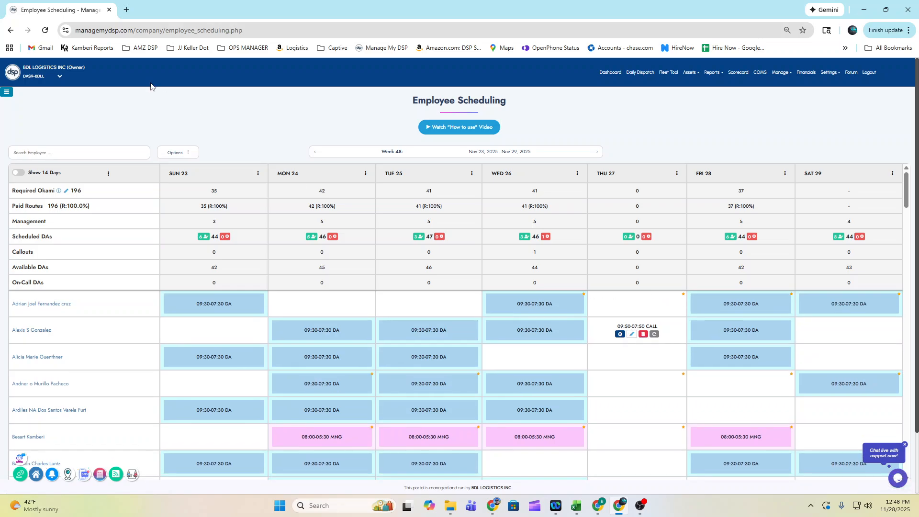
{"action": "left_click", "coordinate": [45, 30]}
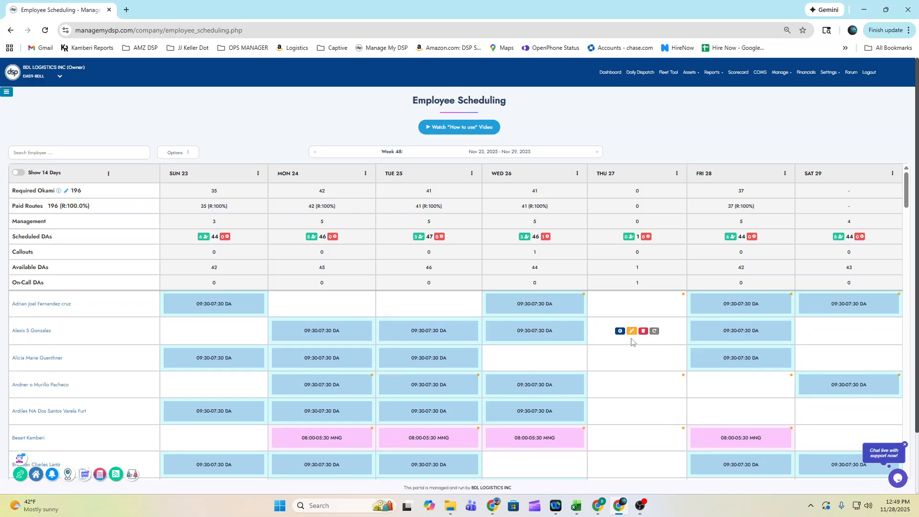
Remove the Thursday 27 CALL shift from the second listed employee
{"action": "mouse_move", "coordinate": [621, 364]}
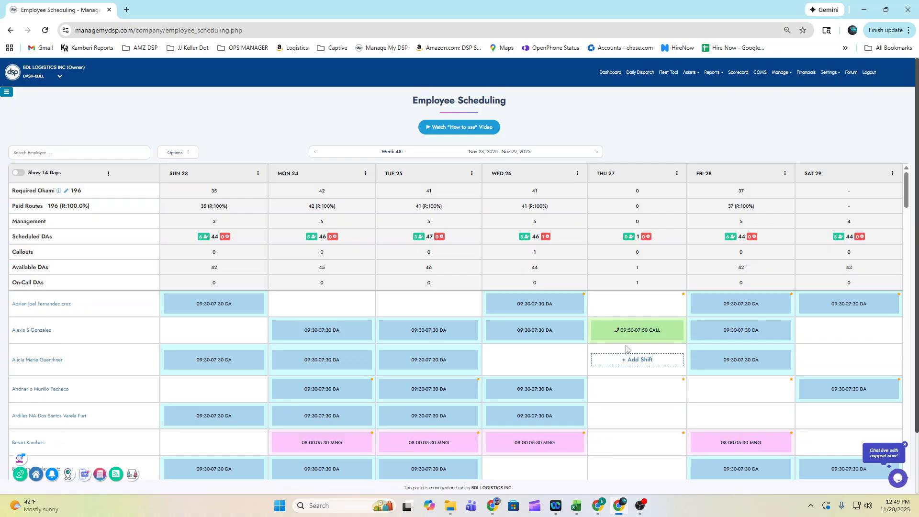
{"action": "left_click", "coordinate": [646, 334]}
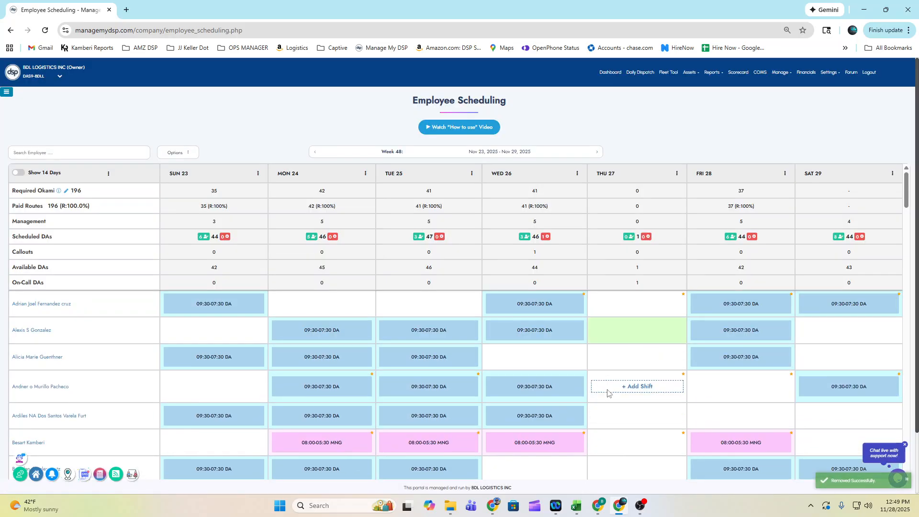
{"action": "mouse_move", "coordinate": [217, 366]}
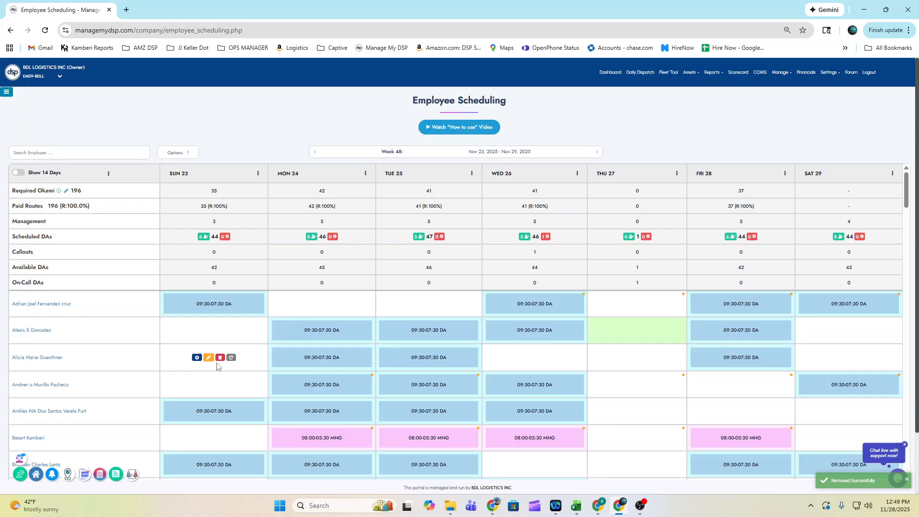
{"action": "mouse_move", "coordinate": [443, 400]}
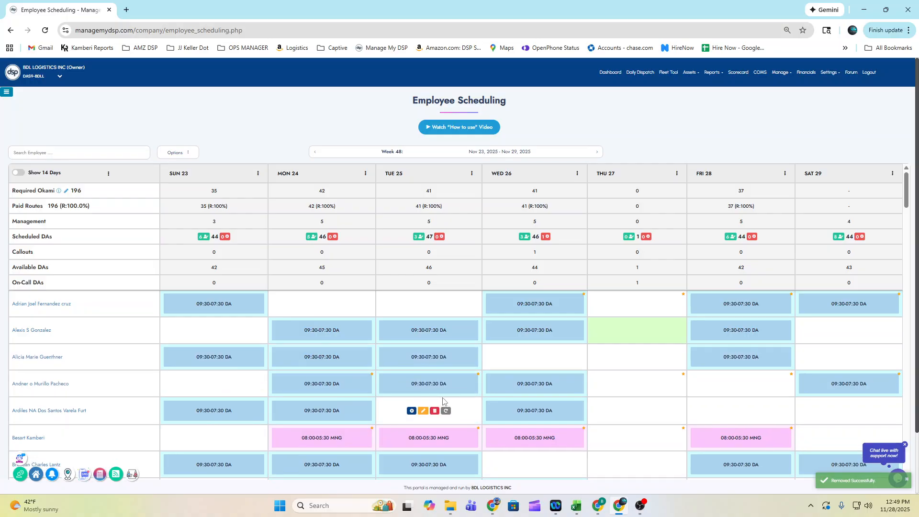
{"action": "scroll", "coordinate": [444, 402], "scroll_direction": "down", "scroll_amount": 2}
{"action": "scroll", "coordinate": [445, 402], "scroll_direction": "up", "scroll_amount": 2}
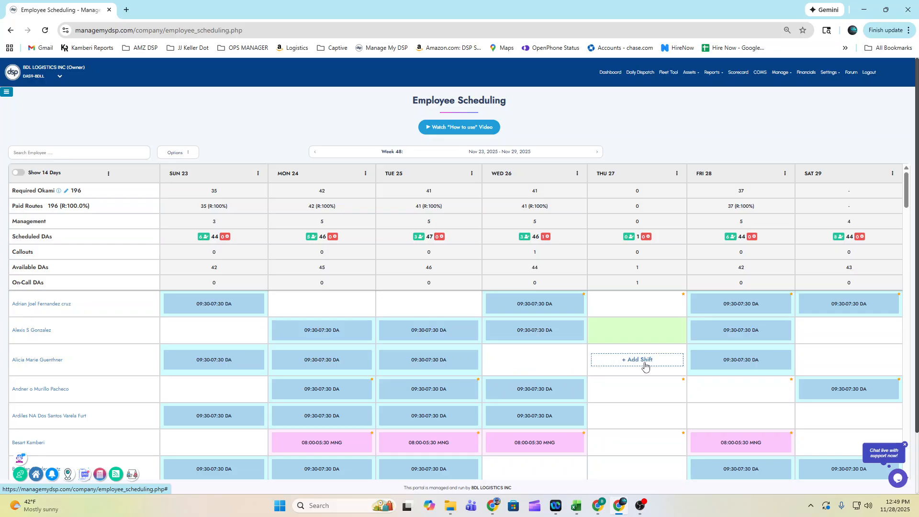
Add a DA shift on Thursday 27 for the third listed employee and show its PAID and UNPAID choices
{"action": "left_click", "coordinate": [643, 362]}
{"action": "left_click", "coordinate": [654, 375]}
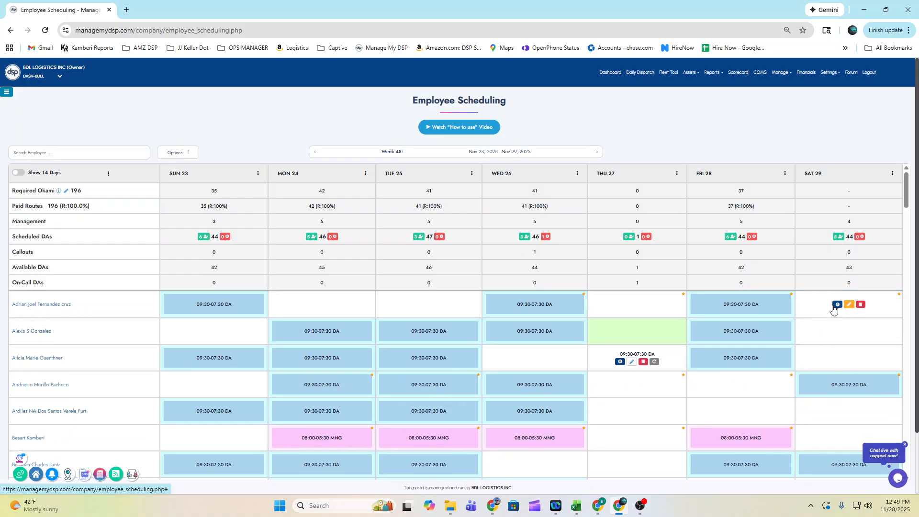
{"action": "left_click", "coordinate": [620, 361]}
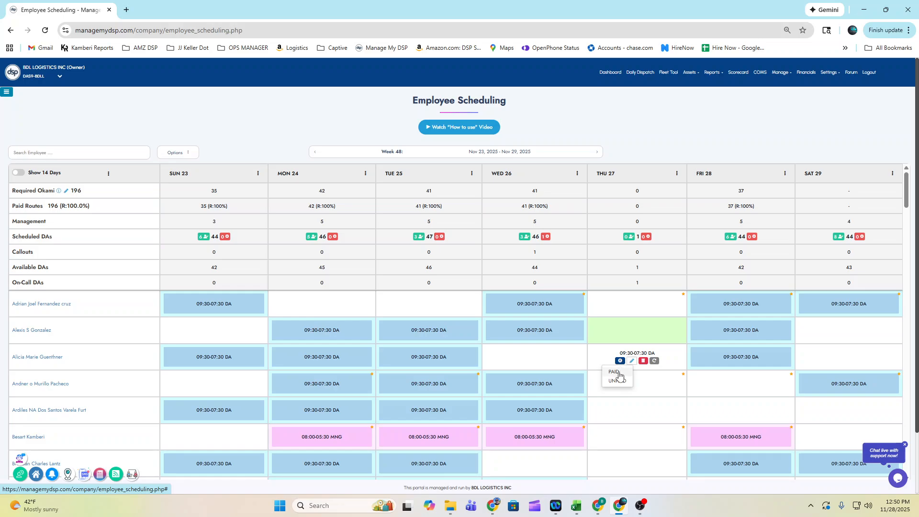
Remove the Thursday 27 DA shift from the third listed employee and reload the schedule
{"action": "left_click", "coordinate": [644, 365]}
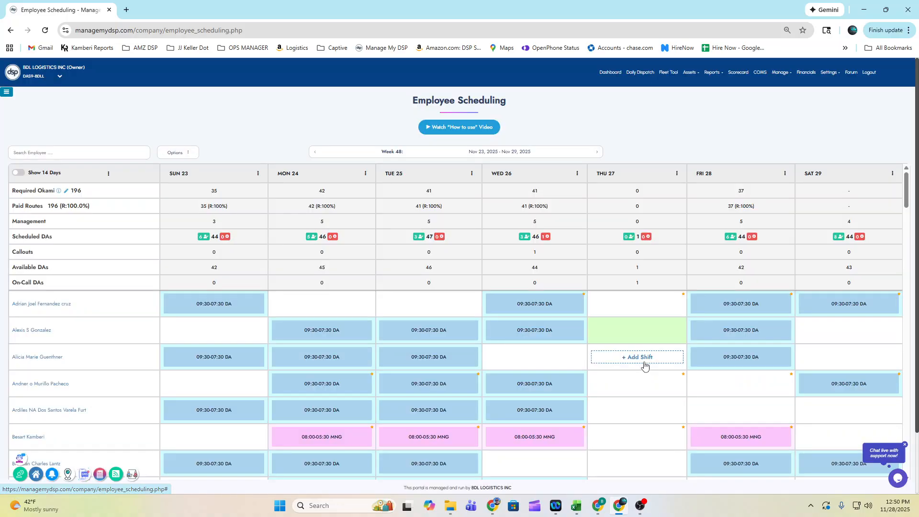
{"action": "left_click", "coordinate": [44, 31]}
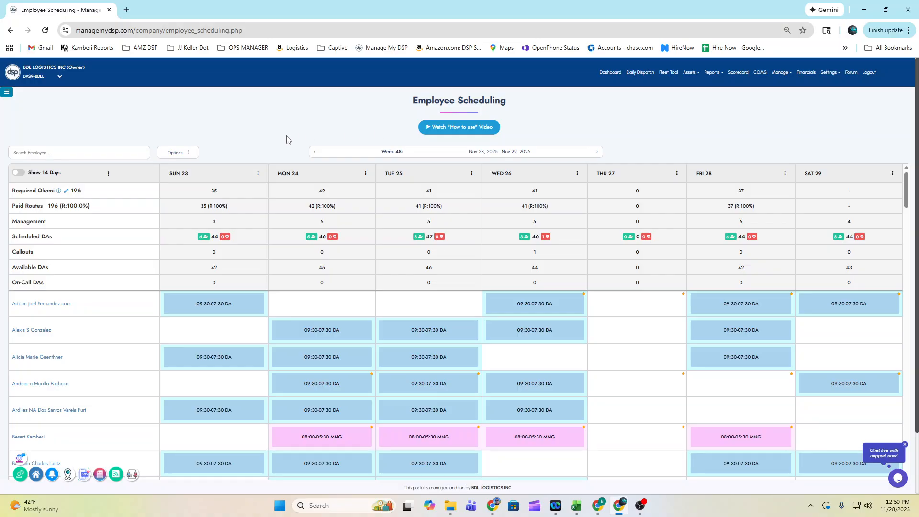
Examine the schedule options and the repeat-shift control on the second listed employee's Monday 24 shift
{"action": "left_click", "coordinate": [186, 158]}
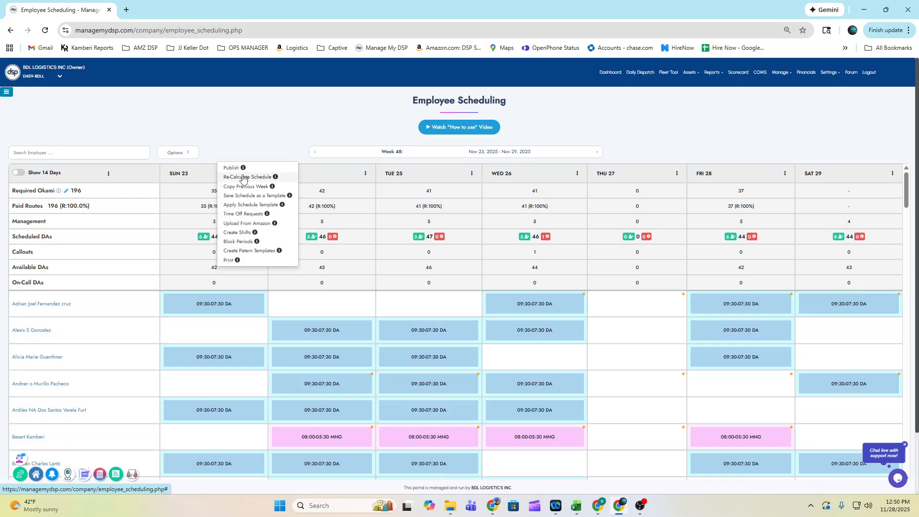
{"action": "mouse_move", "coordinate": [339, 332]}
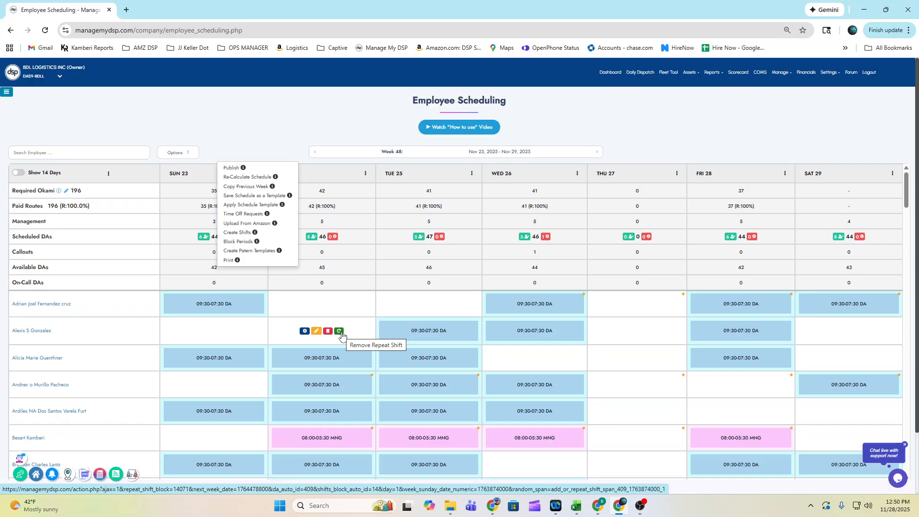
{"action": "left_click", "coordinate": [341, 331]}
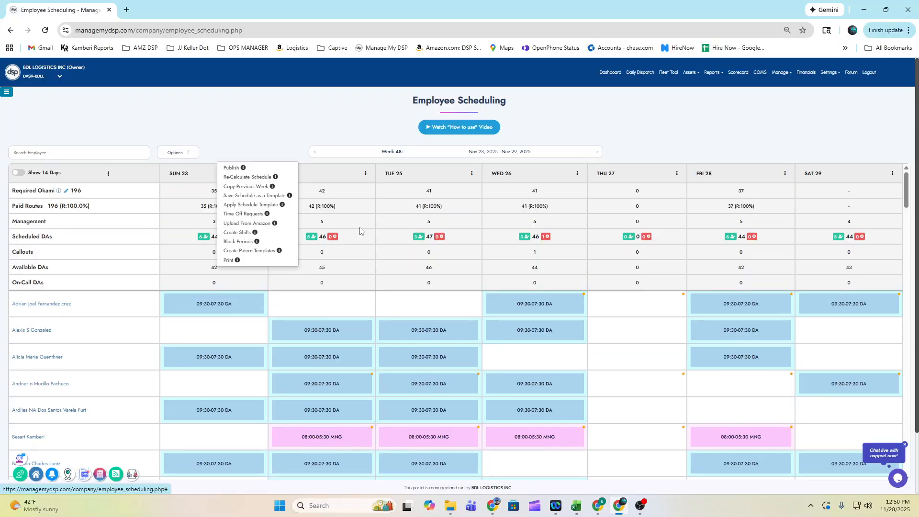
Advance the schedule to Week 49 (Nov 30 to Dec 06, 2025) and review the available schedule options
{"action": "left_click", "coordinate": [597, 152]}
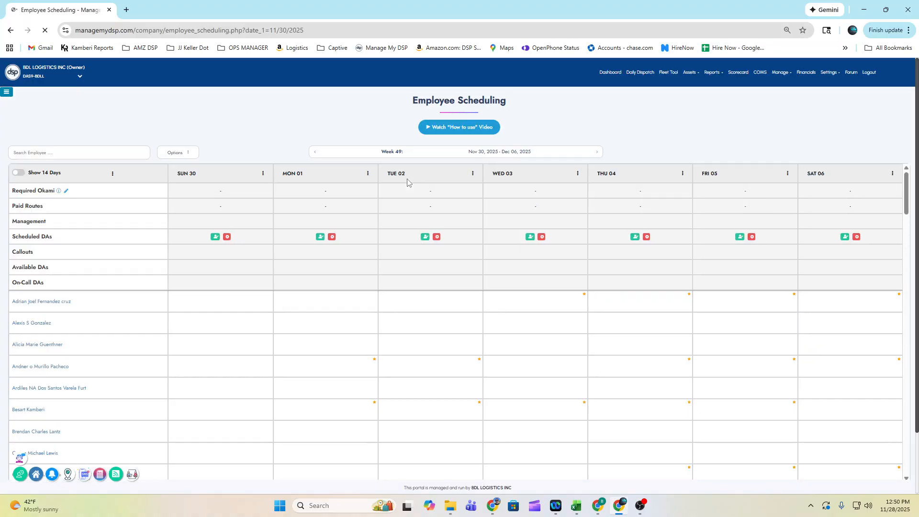
{"action": "left_click", "coordinate": [177, 154]}
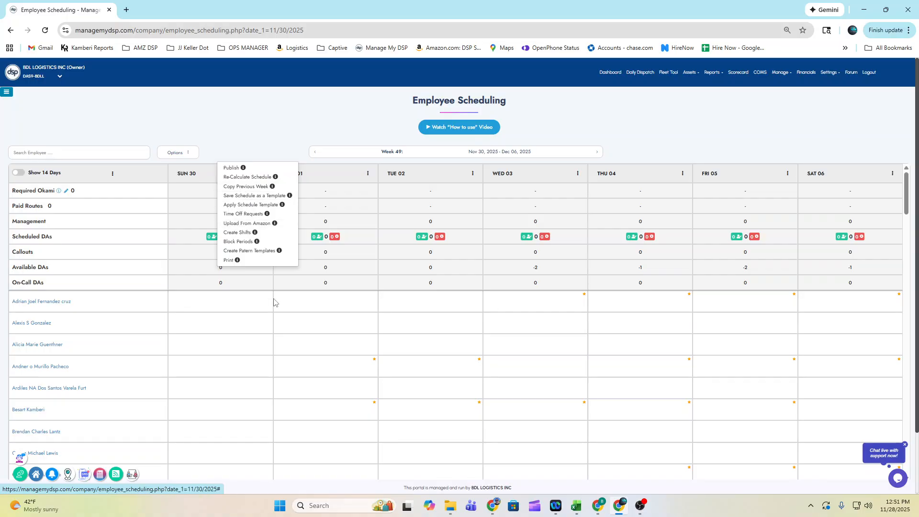
{"action": "left_click", "coordinate": [311, 317]}
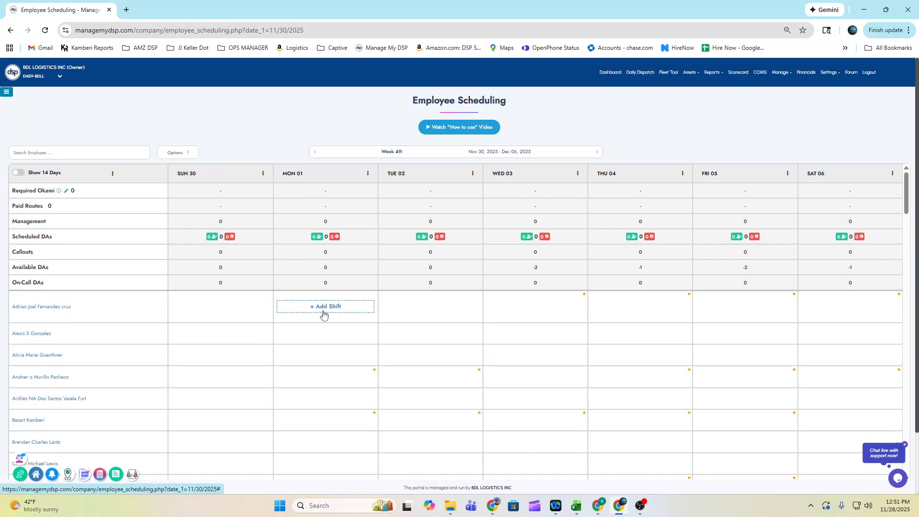
Add DA shifts for the first listed employee on Monday 01, Tuesday 02 and Wednesday 03
{"action": "left_click", "coordinate": [324, 308]}
{"action": "left_click", "coordinate": [341, 321]}
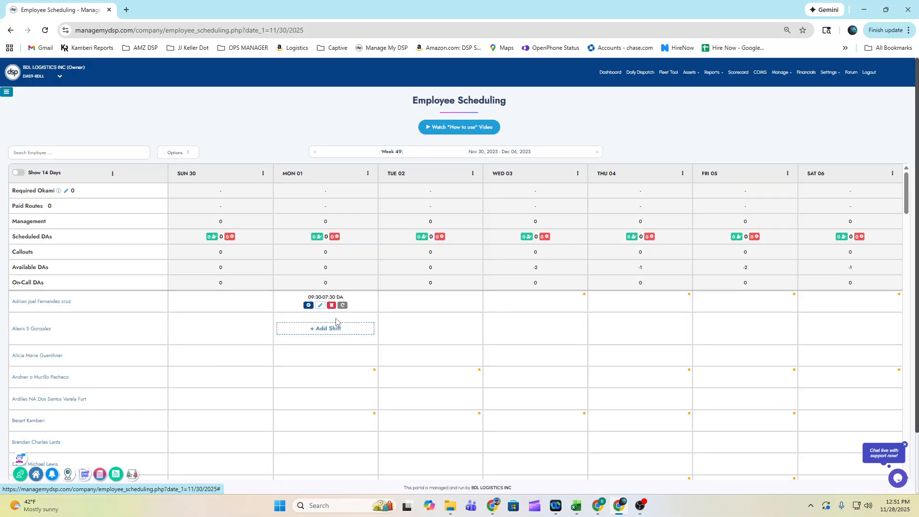
{"action": "left_click", "coordinate": [418, 311]}
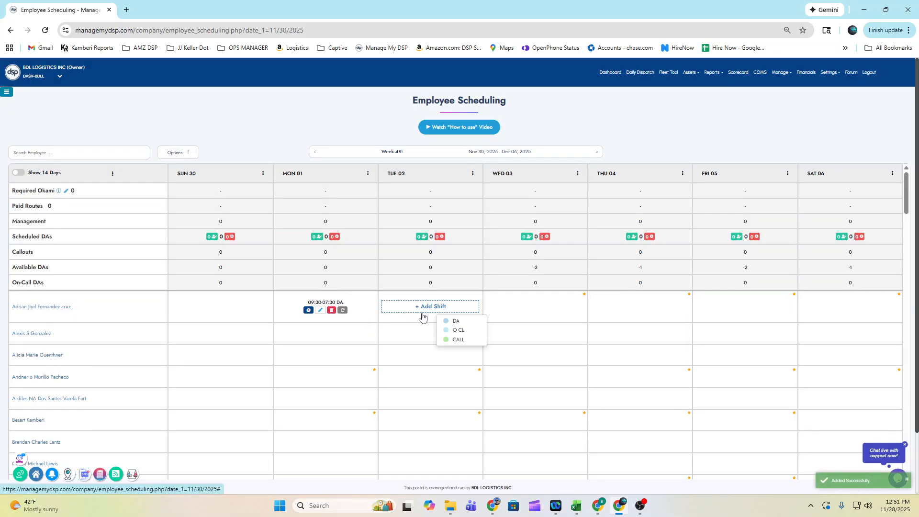
{"action": "left_click", "coordinate": [450, 321]}
{"action": "left_click", "coordinate": [511, 307]}
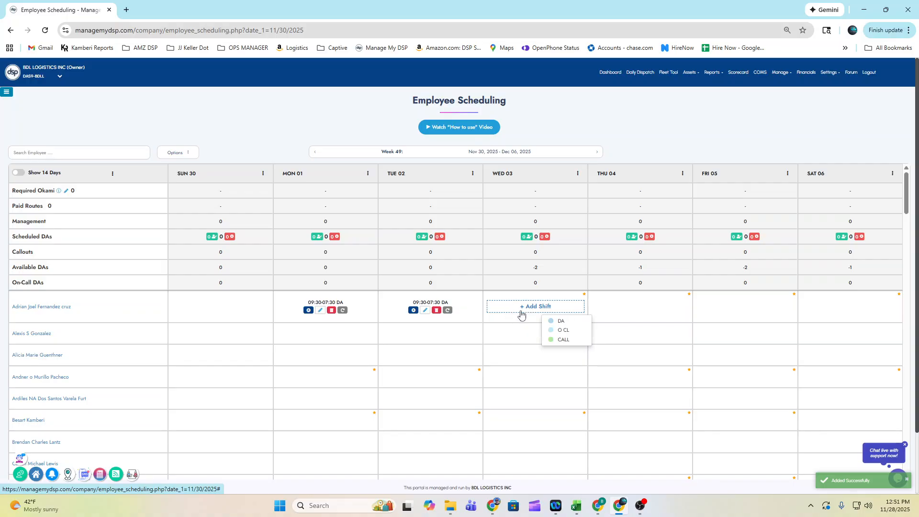
{"action": "left_click", "coordinate": [551, 320]}
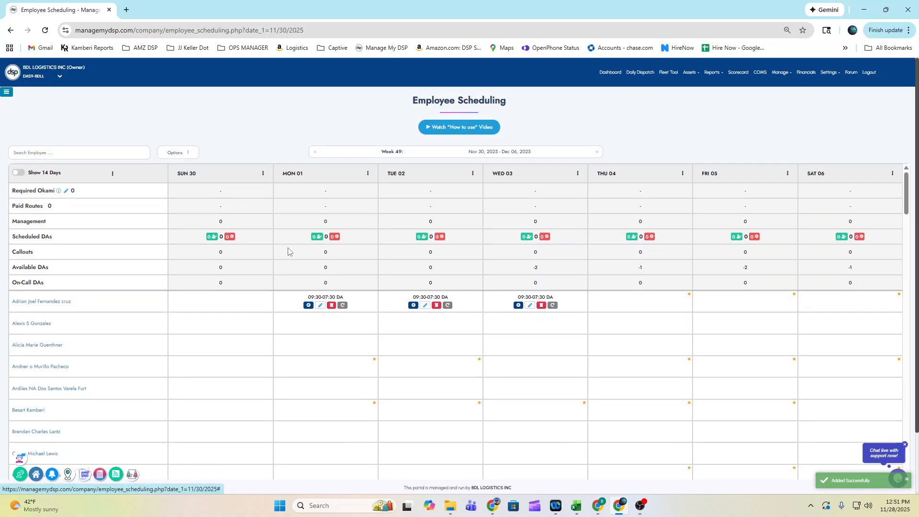
Start saving the Week 49 schedule as a template named "4 day template" and close the form without saving
{"action": "left_click", "coordinate": [188, 154]}
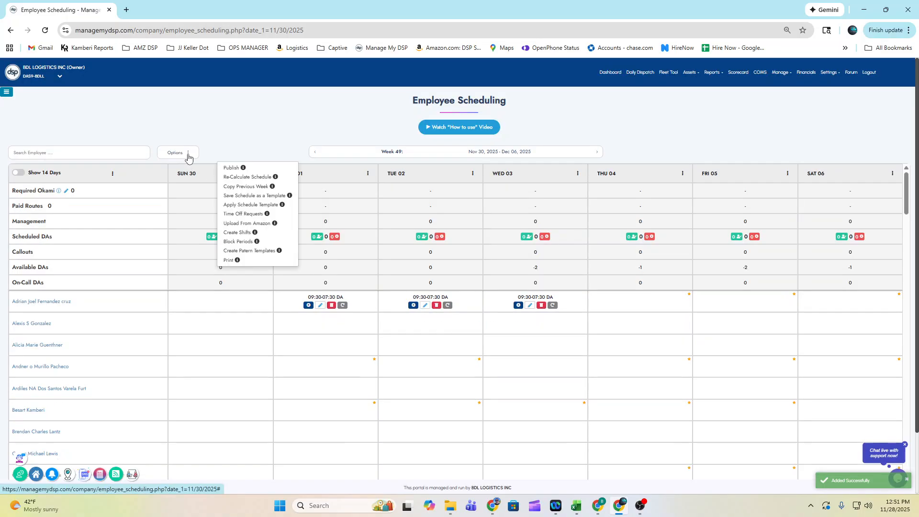
{"action": "left_click", "coordinate": [233, 196]}
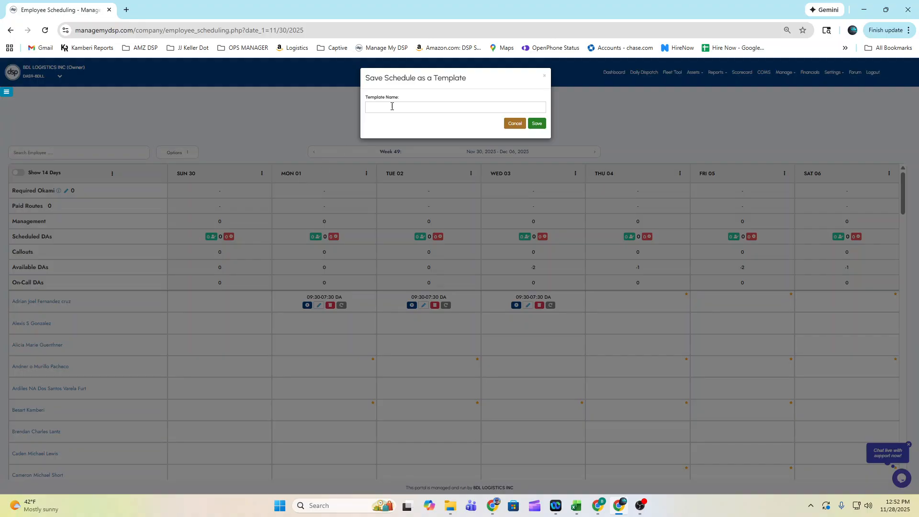
{"action": "left_click", "coordinate": [391, 107]}
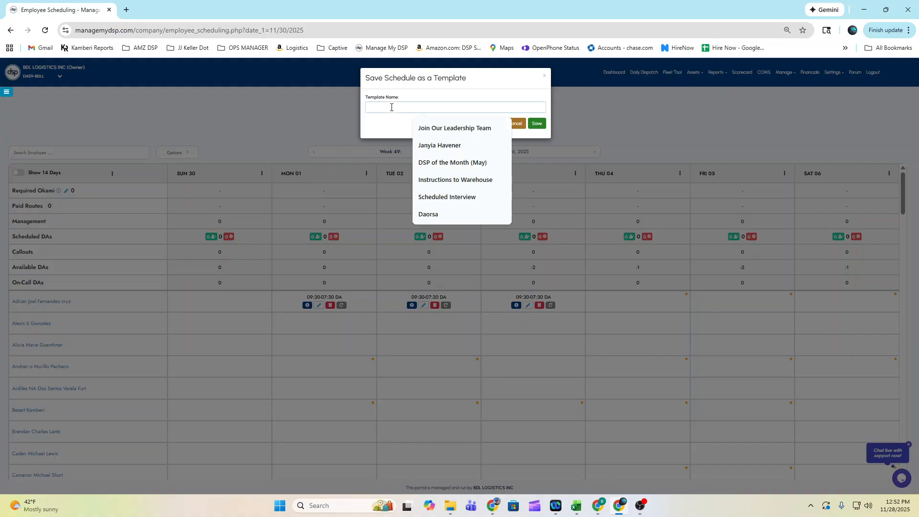
{"action": "type", "text": "4 dd"}
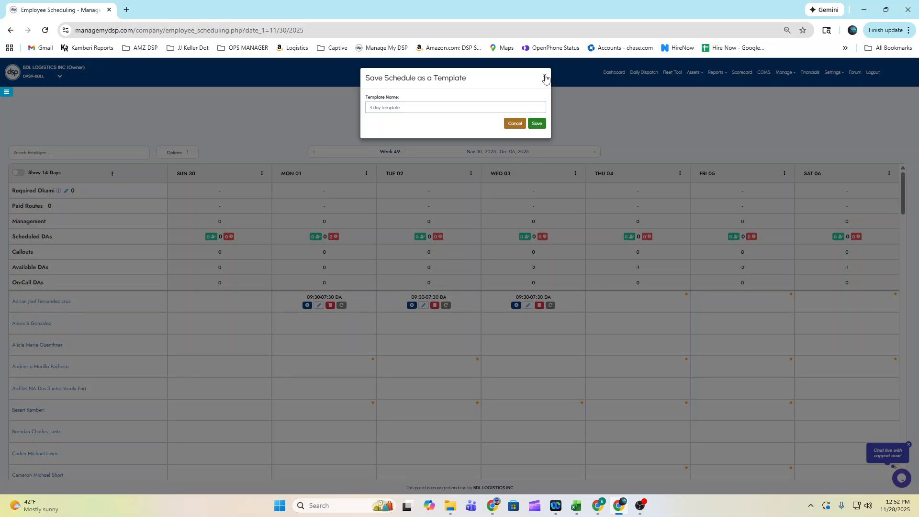
{"action": "left_click", "coordinate": [545, 78]}
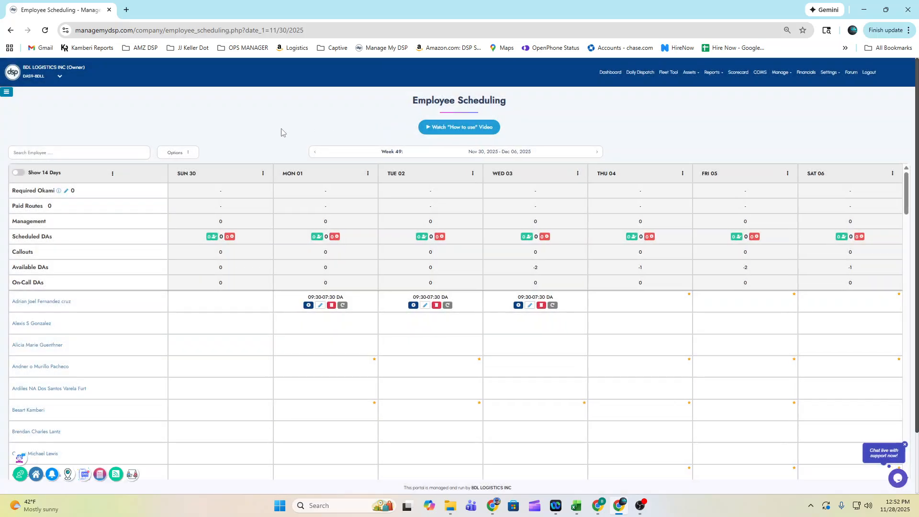
Choose the Thanksgiving Week template in the Apply Schedule Template form and close it without applying
{"action": "left_click", "coordinate": [186, 160]}
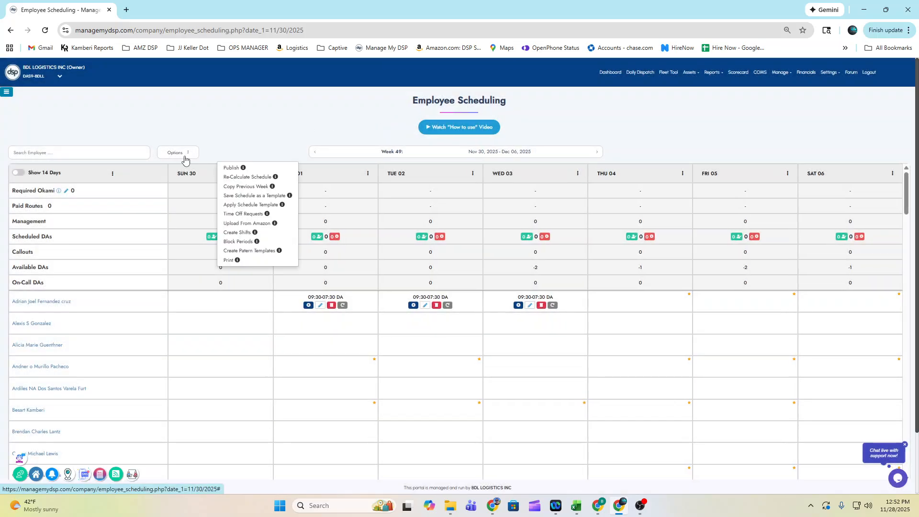
{"action": "left_click", "coordinate": [232, 206]}
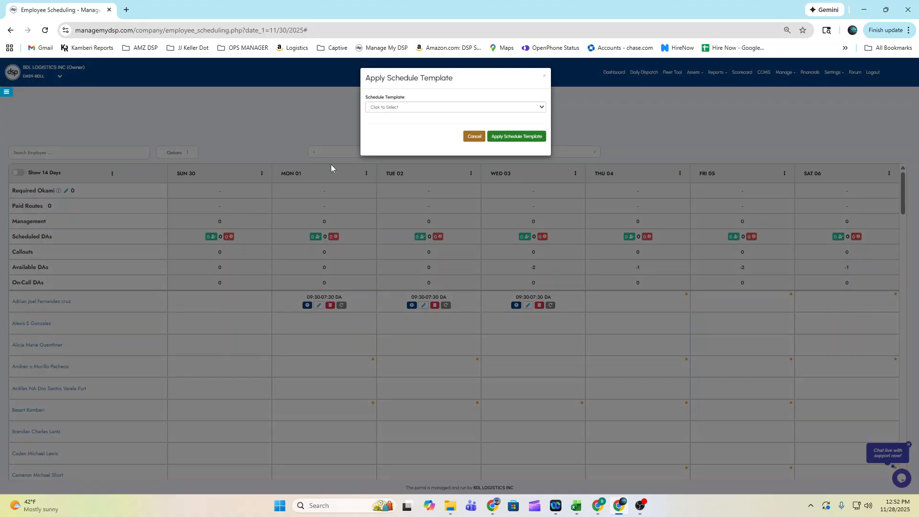
{"action": "left_click", "coordinate": [409, 110]}
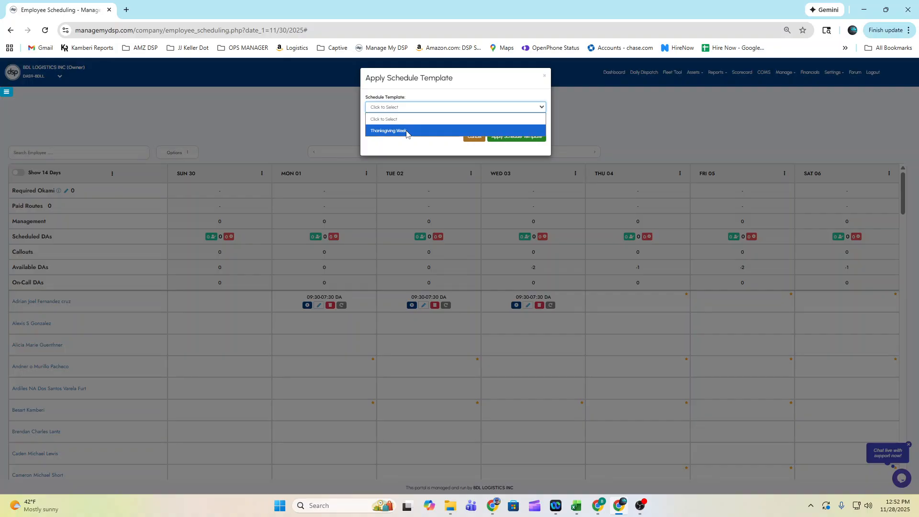
{"action": "left_click", "coordinate": [406, 131]}
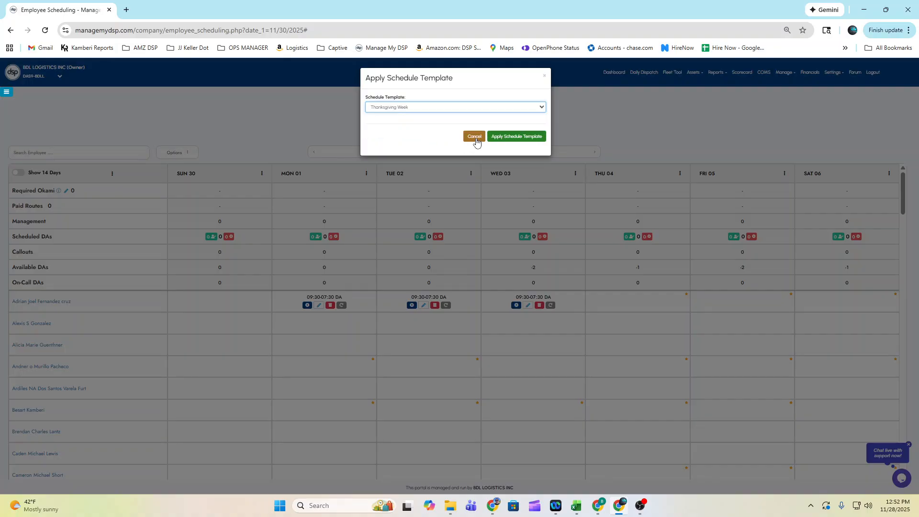
{"action": "left_click", "coordinate": [545, 77]}
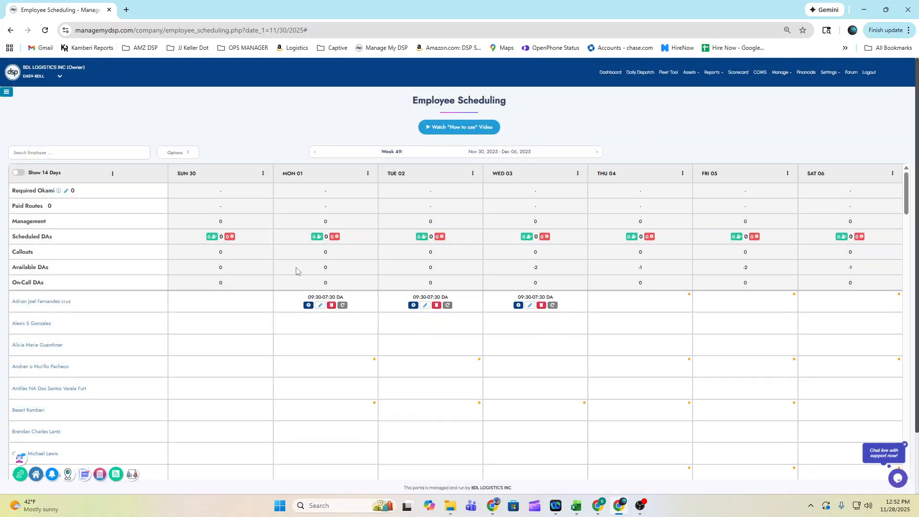
Remove the first listed employee's DA shifts on Wednesday 03, Tuesday 02 and Monday 01
{"action": "left_click", "coordinate": [549, 308]}
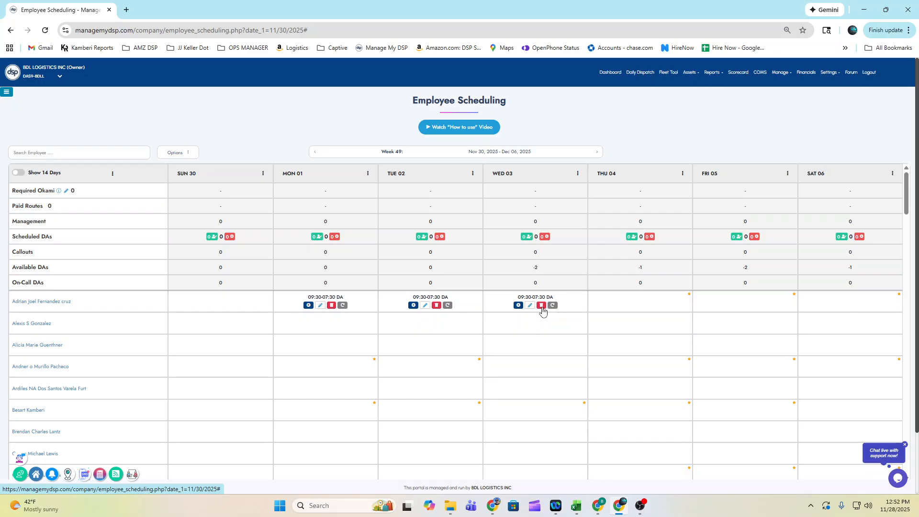
{"action": "left_click", "coordinate": [541, 306]}
{"action": "left_click", "coordinate": [436, 306]}
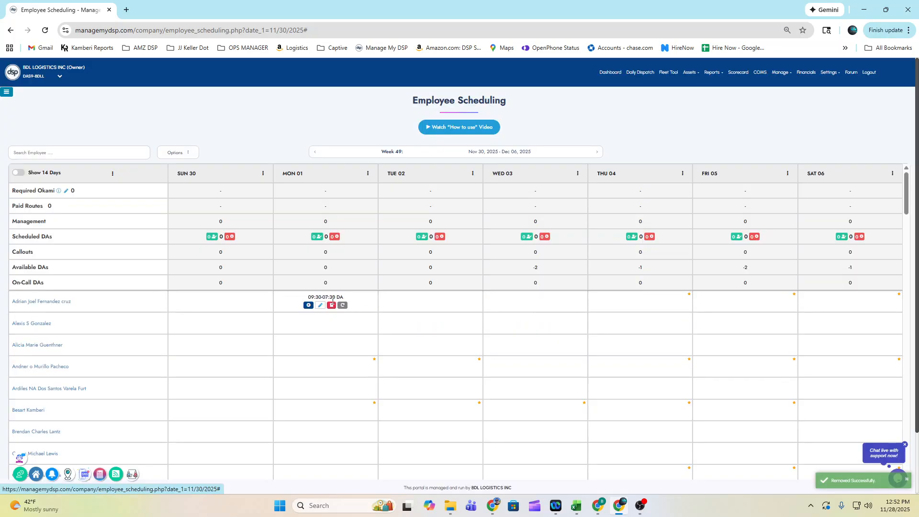
{"action": "left_click", "coordinate": [331, 305]}
Review the pending time-off requests and close the list
{"action": "left_click", "coordinate": [188, 152]}
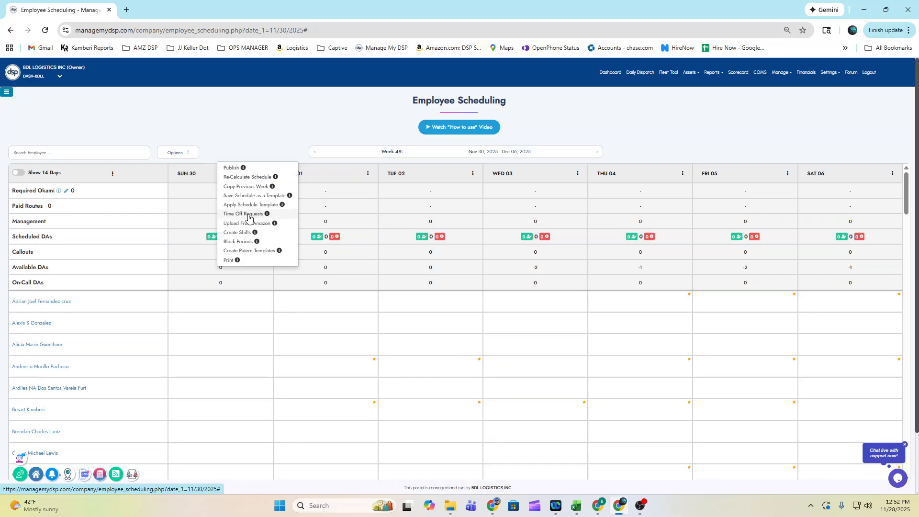
{"action": "mouse_move", "coordinate": [270, 216]}
{"action": "left_click", "coordinate": [260, 217]}
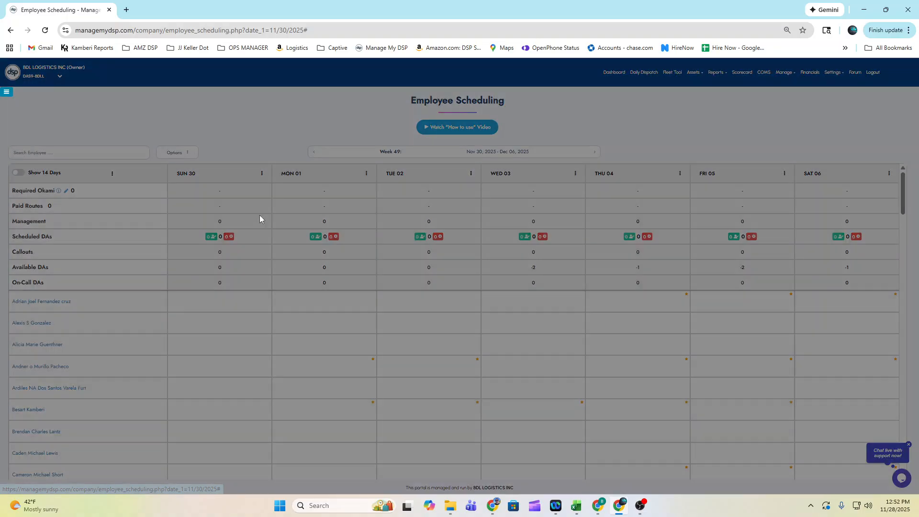
{"action": "left_click", "coordinate": [592, 76]}
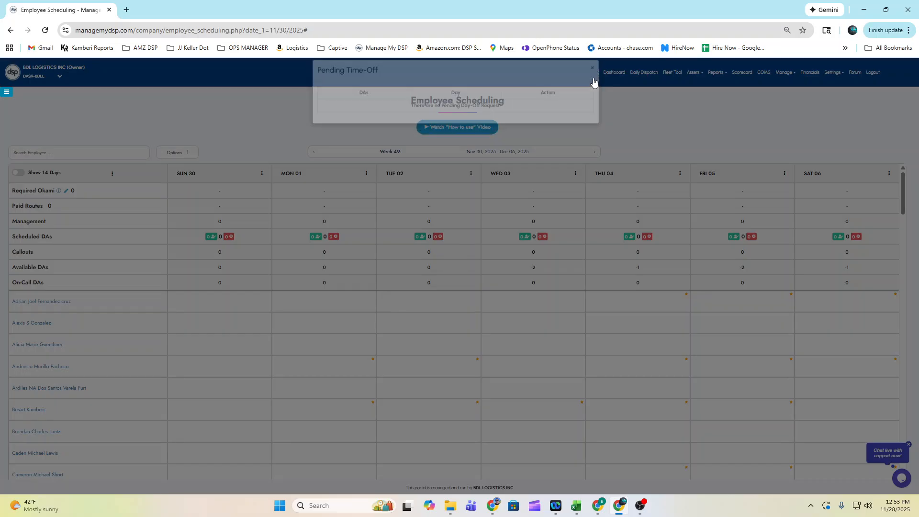
Examine the on-call CALL entry in the shift blocks list and return to the employee schedule
{"action": "left_click", "coordinate": [188, 155]}
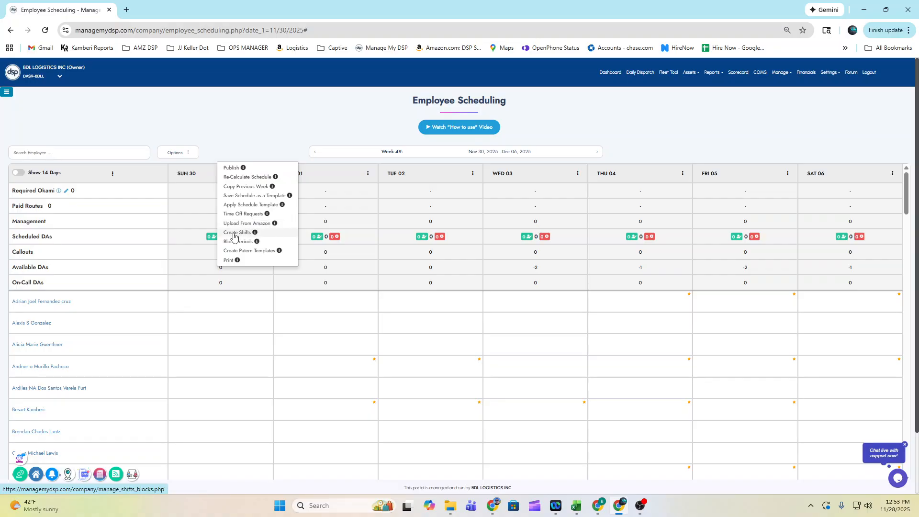
{"action": "left_click", "coordinate": [238, 233]}
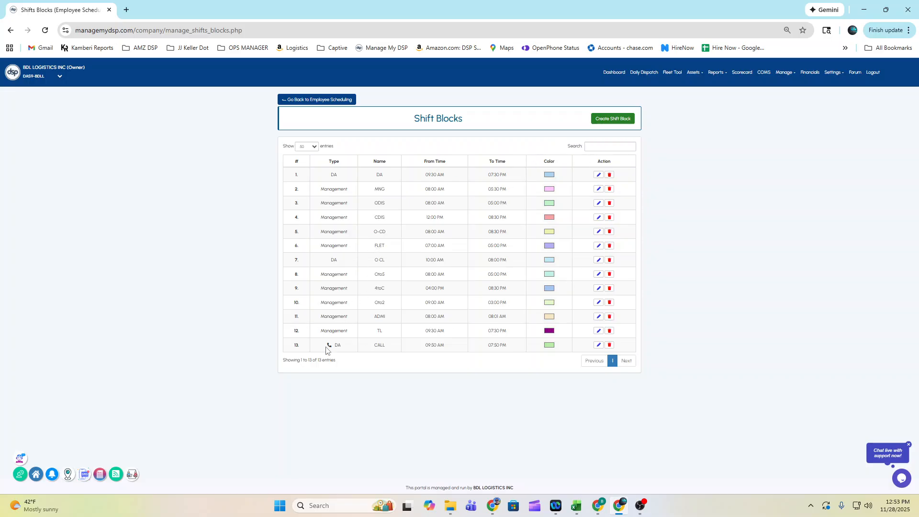
{"action": "left_click_drag", "start_coordinate": [326, 345], "coordinate": [461, 340]}
{"action": "key", "text": "F5"}
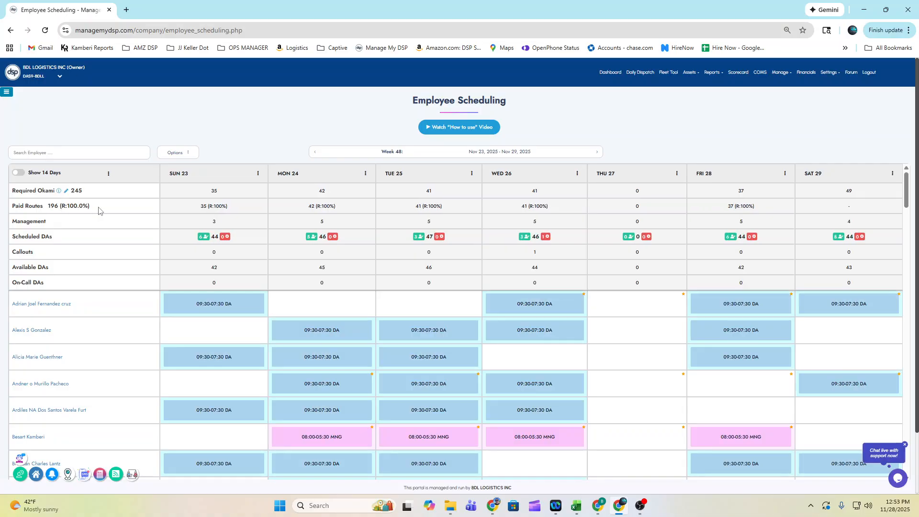
Open the block periods and start a new one named "Peak 20025", closing the form without adding it
{"action": "left_click", "coordinate": [182, 154]}
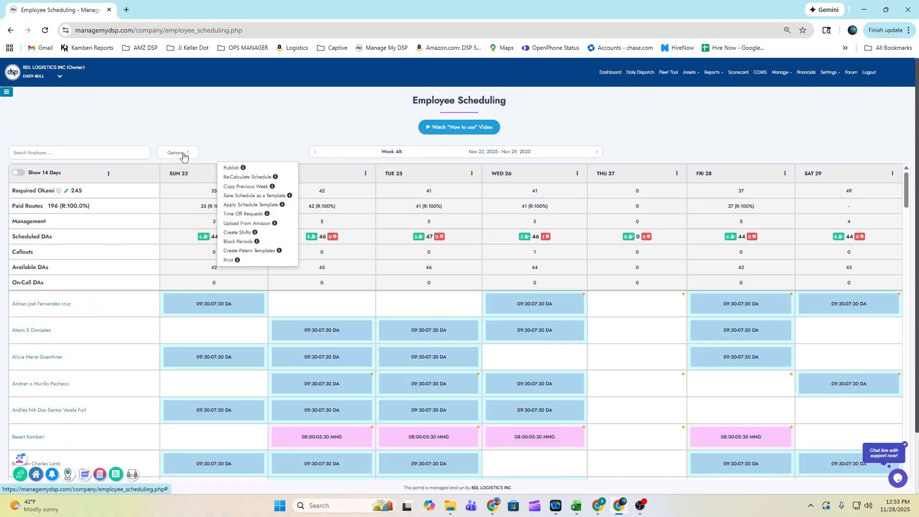
{"action": "left_click", "coordinate": [235, 246]}
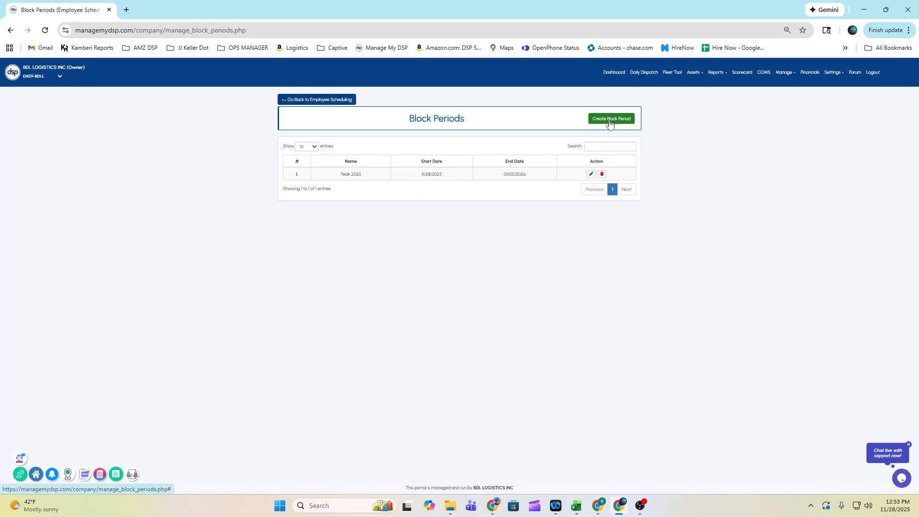
{"action": "left_click", "coordinate": [608, 120]}
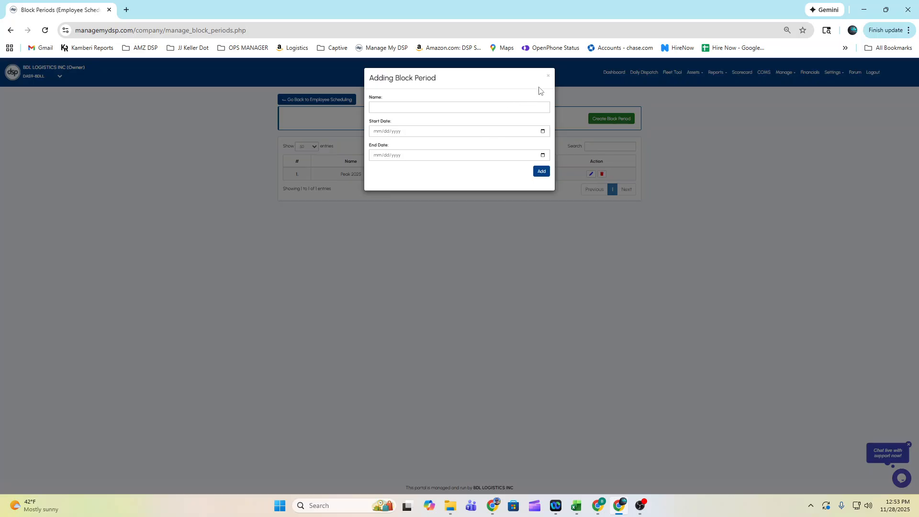
{"action": "left_click", "coordinate": [462, 107]}
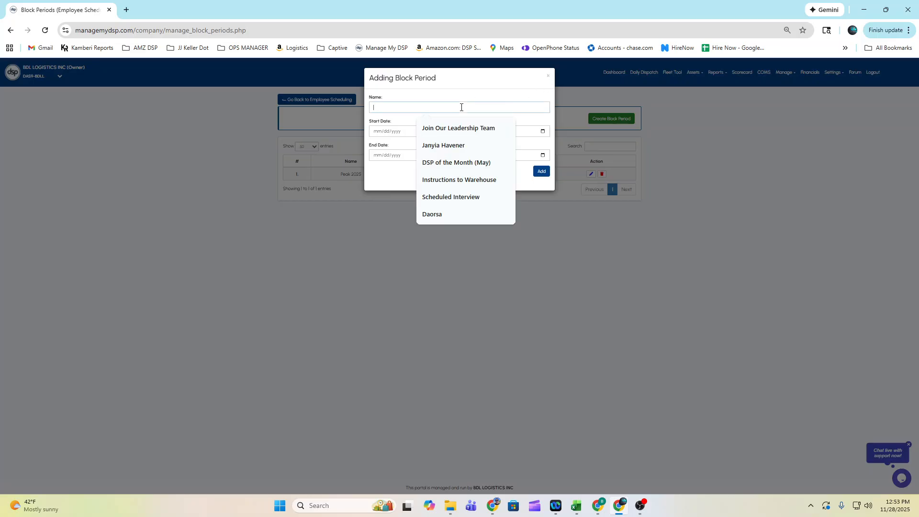
{"action": "type", "text": "Peak 20025"}
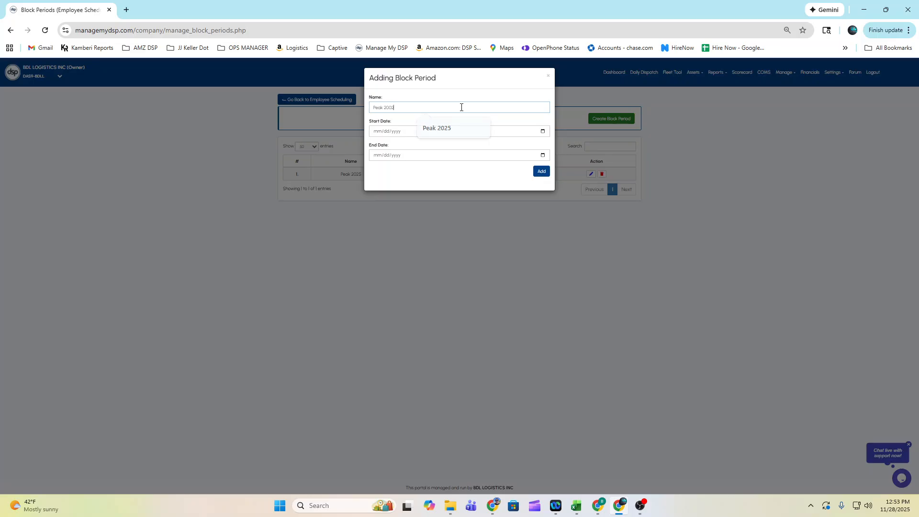
{"action": "left_click", "coordinate": [537, 132]}
{"action": "left_click", "coordinate": [542, 132]}
{"action": "left_click", "coordinate": [542, 132]}
{"action": "left_click", "coordinate": [542, 132]}
{"action": "left_click", "coordinate": [543, 156]}
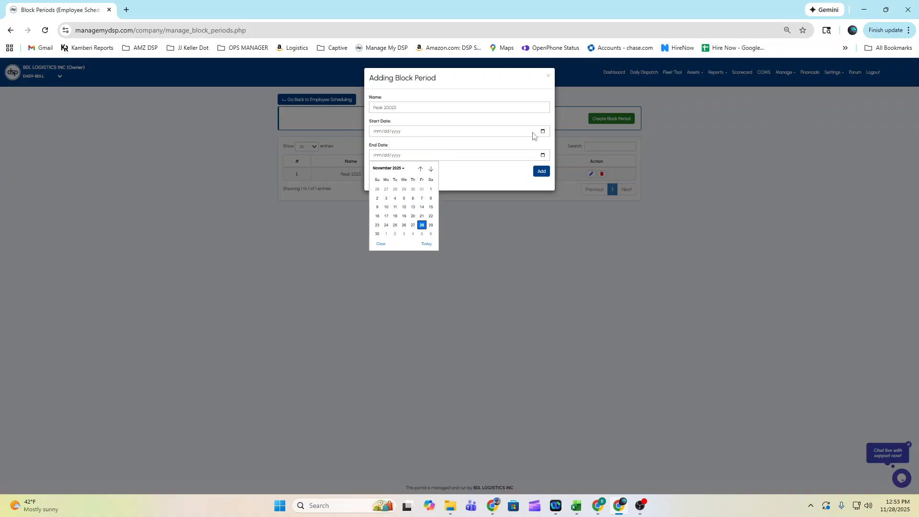
{"action": "left_click", "coordinate": [547, 76]}
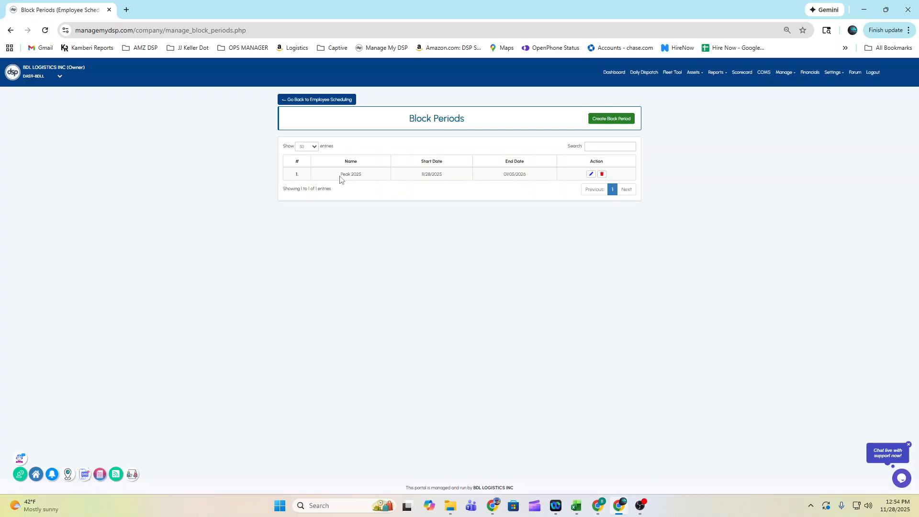
Examine the name, start date and end date of the existing block period and return to the employee schedule
{"action": "left_click_drag", "start_coordinate": [334, 177], "coordinate": [449, 178]}
{"action": "left_click", "coordinate": [440, 183]}
{"action": "left_click_drag", "start_coordinate": [506, 174], "coordinate": [526, 174]}
{"action": "left_click", "coordinate": [311, 102]}
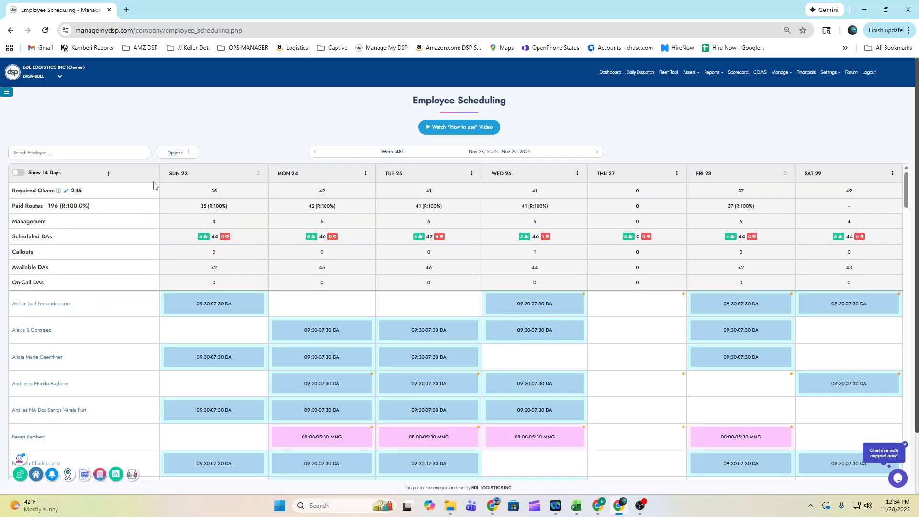
Start a new pattern template named "testing" with an effective start date of 11/30/2025
{"action": "left_click", "coordinate": [188, 154]}
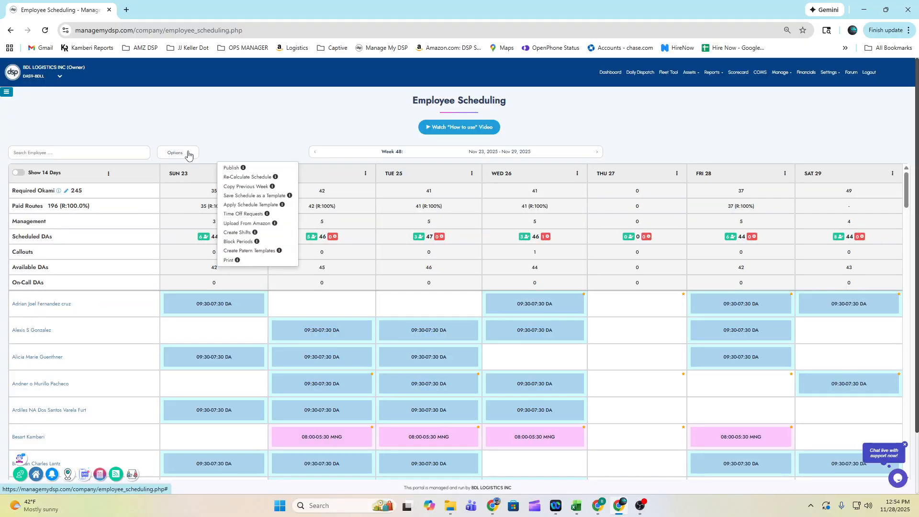
{"action": "left_click", "coordinate": [246, 253]}
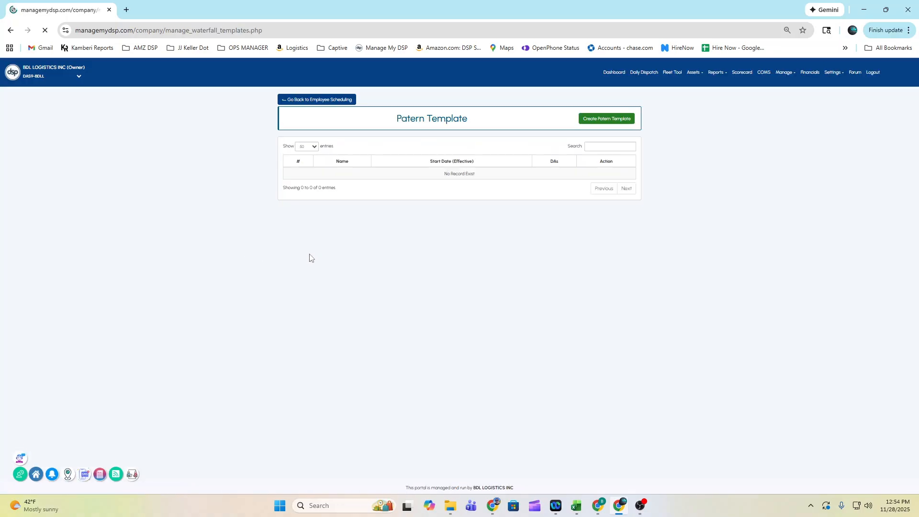
{"action": "left_click", "coordinate": [603, 119]}
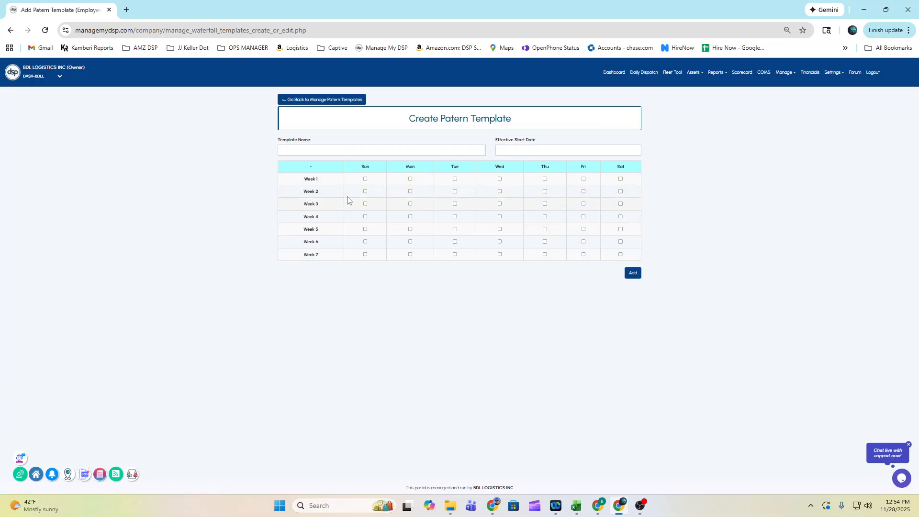
{"action": "left_click", "coordinate": [329, 151]}
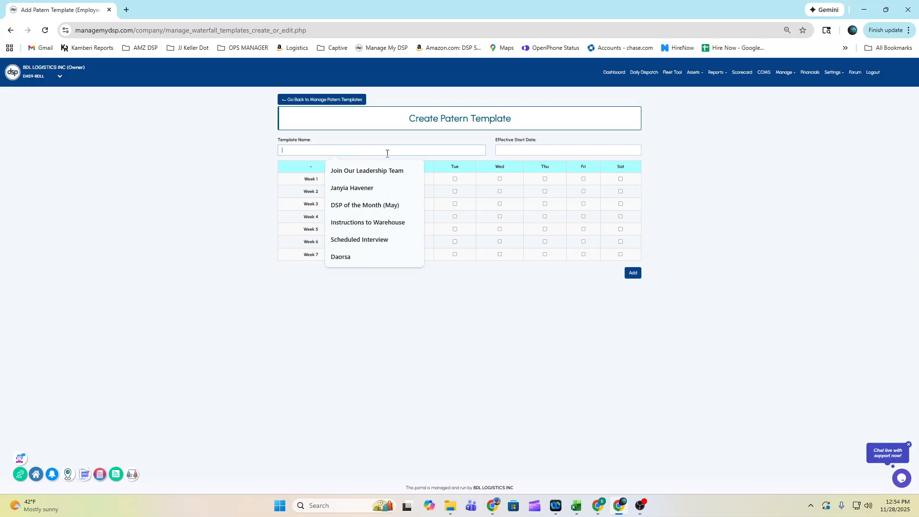
{"action": "left_click", "coordinate": [553, 152]}
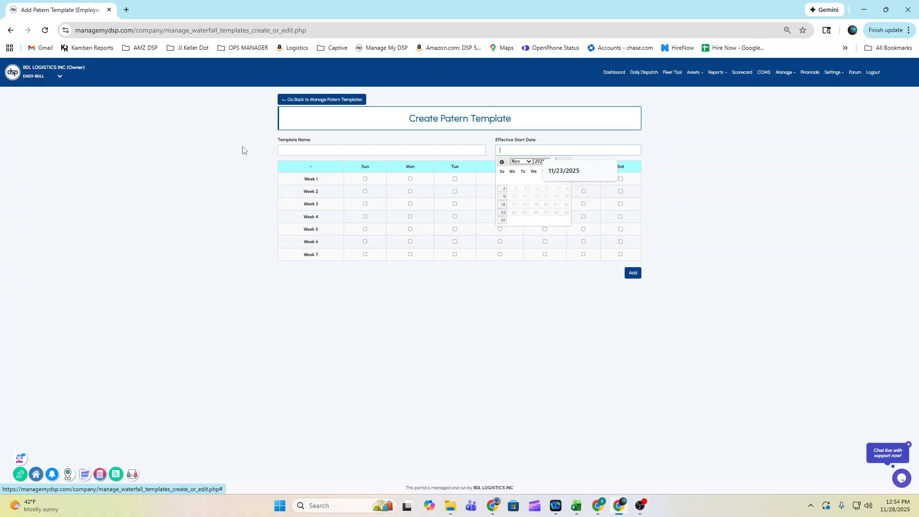
{"action": "left_click", "coordinate": [313, 149]}
{"action": "type", "text": "testing"}
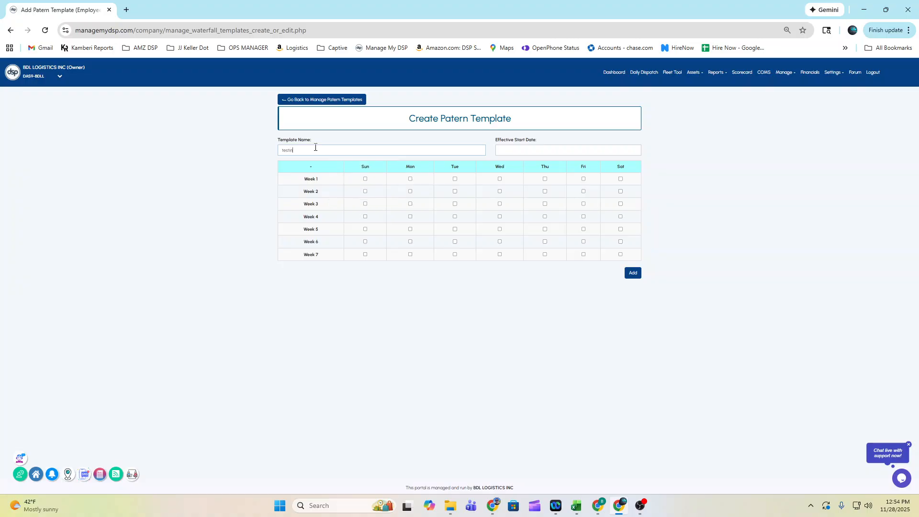
{"action": "key", "text": "Tab"}
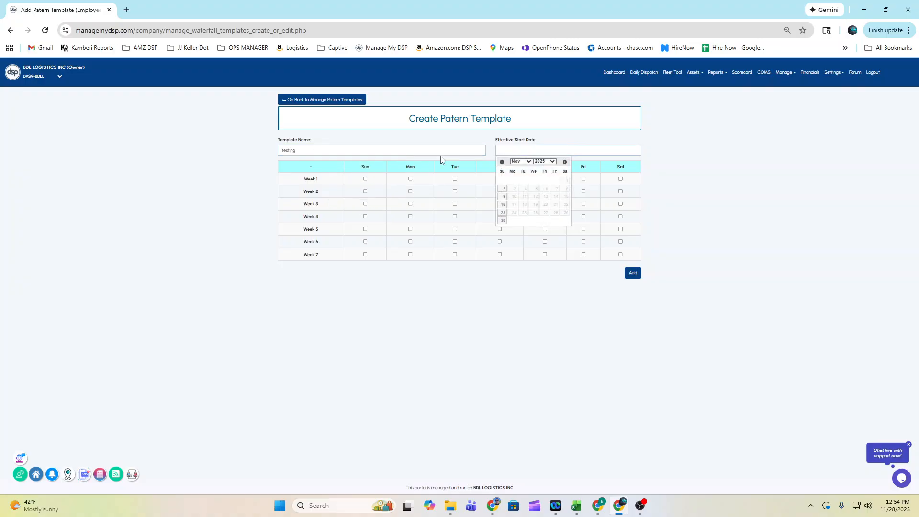
{"action": "left_click", "coordinate": [502, 220]}
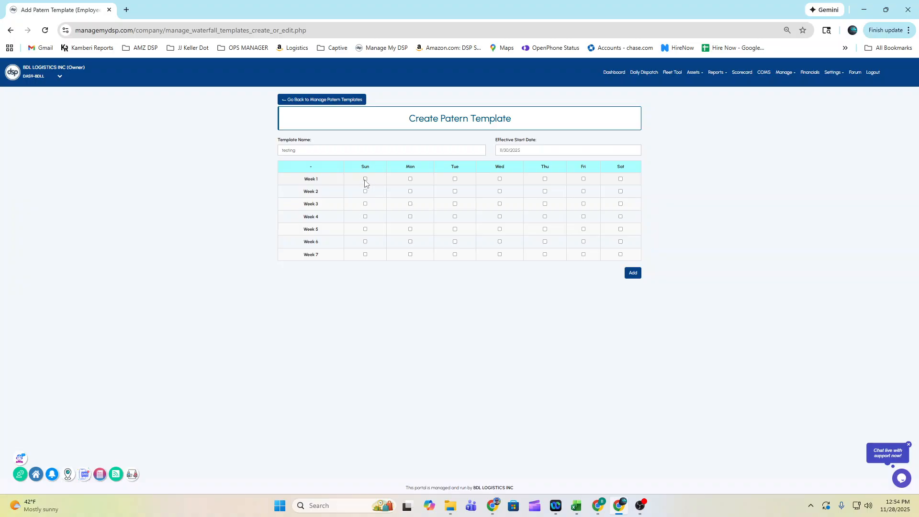
Mark Sunday through Wednesday as working days for Week 1 and Week 2 of the pattern template
{"action": "left_click", "coordinate": [410, 179]}
{"action": "left_click", "coordinate": [455, 179]}
{"action": "left_click", "coordinate": [499, 179]}
{"action": "left_click", "coordinate": [453, 192]}
{"action": "left_click", "coordinate": [410, 192]}
{"action": "left_click", "coordinate": [365, 191]}
Mark Sunday and Monday as working days for Weeks 3 through 6, and Monday for Week 7
{"action": "left_click", "coordinate": [365, 204]}
{"action": "left_click", "coordinate": [410, 204]}
{"action": "left_click", "coordinate": [365, 216]}
{"action": "left_click", "coordinate": [410, 229]}
{"action": "left_click", "coordinate": [365, 242]}
{"action": "left_click", "coordinate": [410, 242]}
{"action": "left_click", "coordinate": [410, 254]}
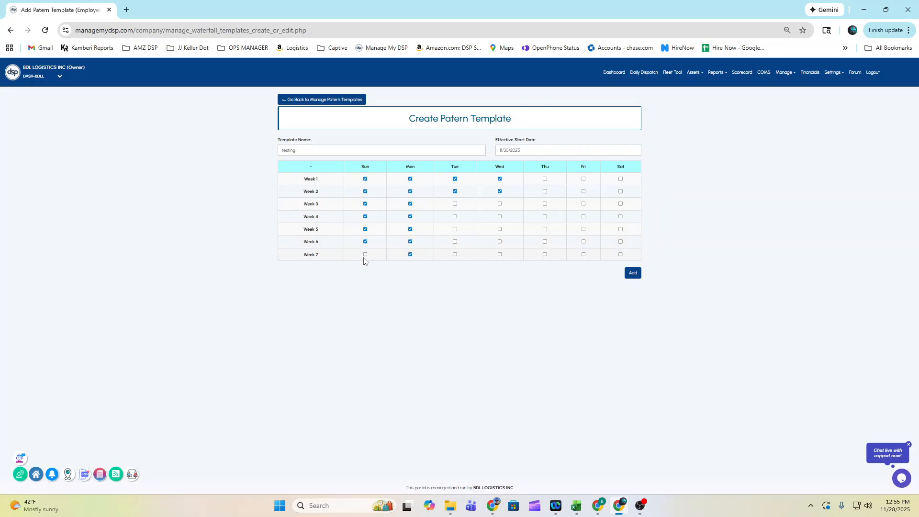
Mark Saturday as a working day for Weeks 1 through 7 and add the pattern template
{"action": "left_click", "coordinate": [620, 180]}
{"action": "left_click", "coordinate": [620, 192]}
{"action": "left_click", "coordinate": [620, 204]}
{"action": "left_click", "coordinate": [620, 216]}
{"action": "left_click", "coordinate": [621, 230]}
{"action": "left_click", "coordinate": [620, 242]}
{"action": "left_click", "coordinate": [620, 254]}
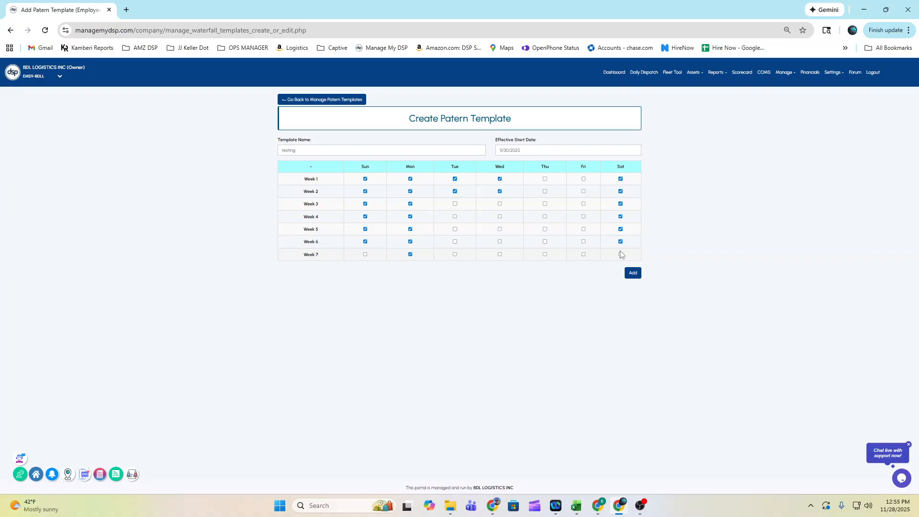
{"action": "left_click", "coordinate": [632, 273]}
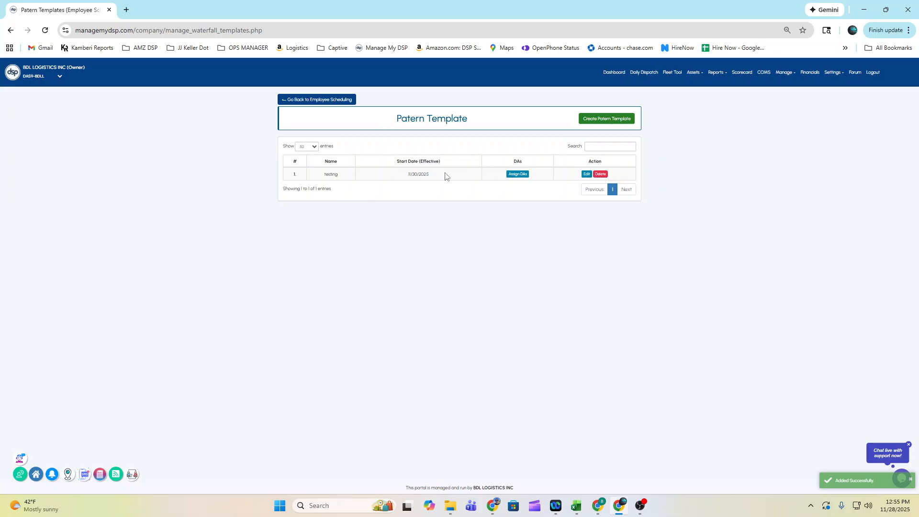
Review the list of assignable DAs for the "testing" template without assigning any, and return to the employee schedule
{"action": "left_click", "coordinate": [513, 177]}
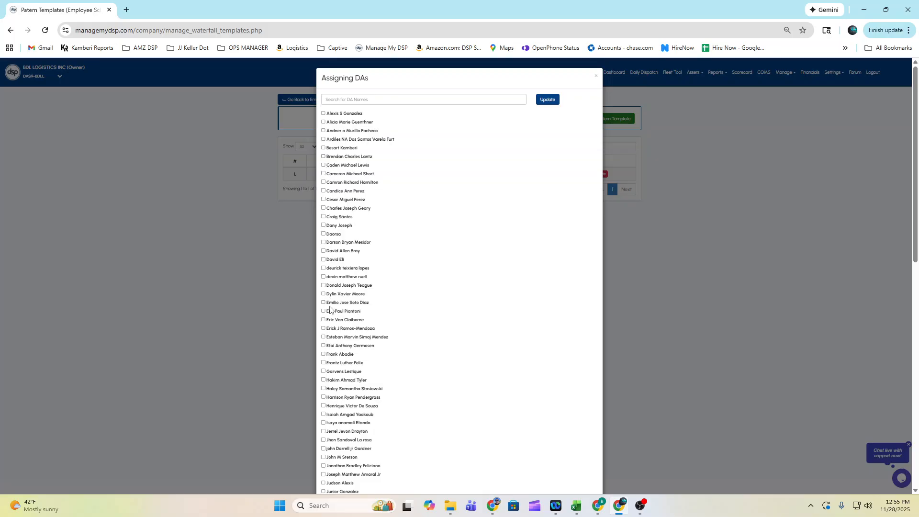
{"action": "scroll", "coordinate": [327, 324], "scroll_direction": "down", "scroll_amount": 10}
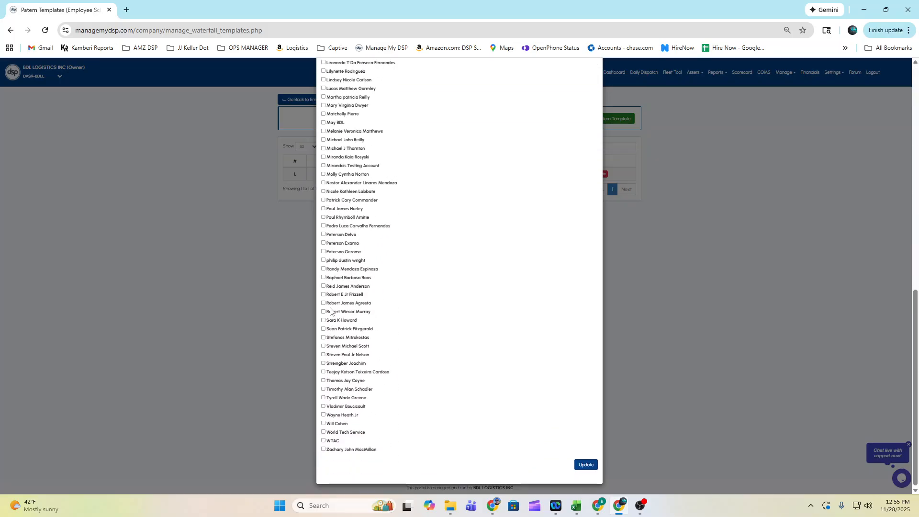
{"action": "scroll", "coordinate": [330, 312], "scroll_direction": "up", "scroll_amount": 6}
{"action": "scroll", "coordinate": [330, 312], "scroll_direction": "up", "scroll_amount": 4}
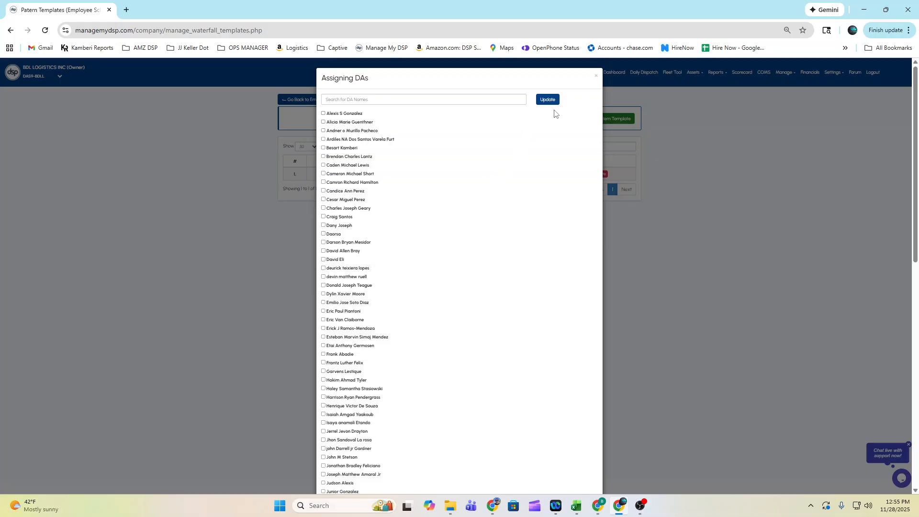
{"action": "left_click", "coordinate": [594, 77]}
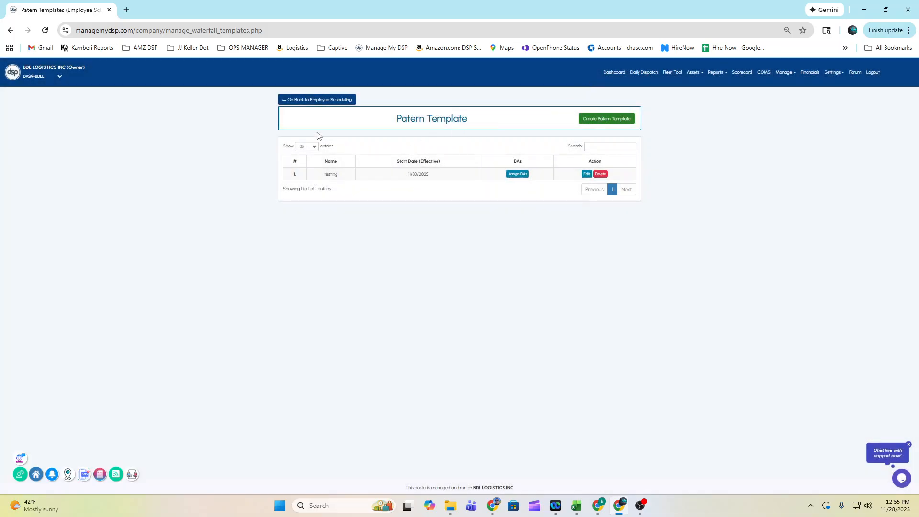
{"action": "left_click", "coordinate": [308, 101]}
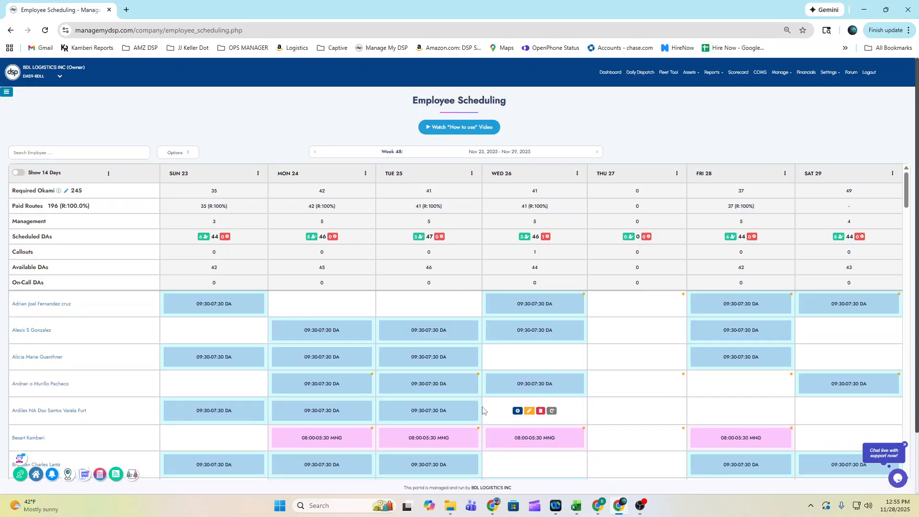
{"action": "mouse_move", "coordinate": [419, 391]}
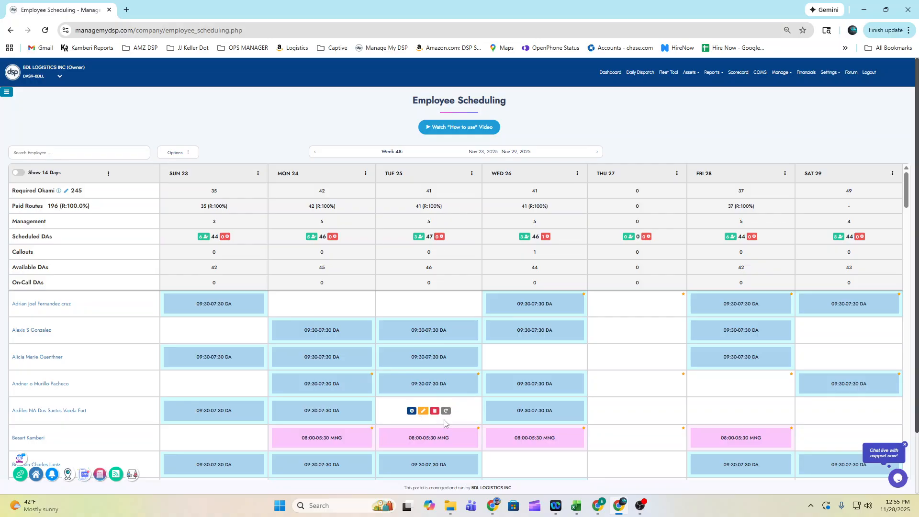
{"action": "left_click", "coordinate": [187, 154]}
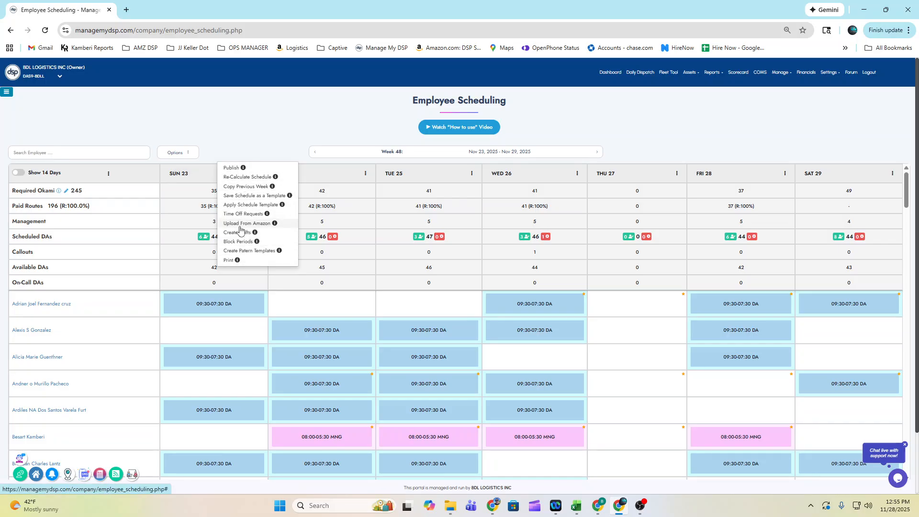
{"action": "left_click", "coordinate": [242, 139]}
Filter the schedule by part of an employee's name and clear the filter again
{"action": "left_click", "coordinate": [111, 148]}
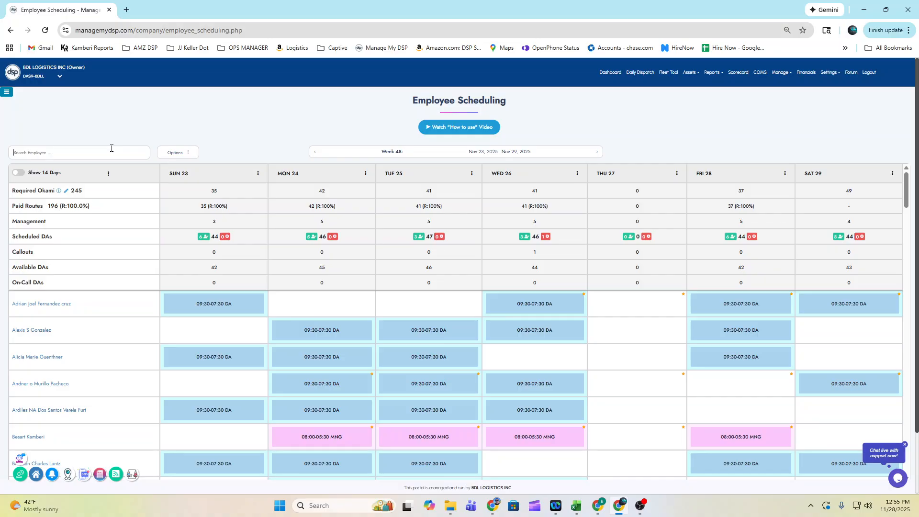
{"action": "type", "text": "besa"}
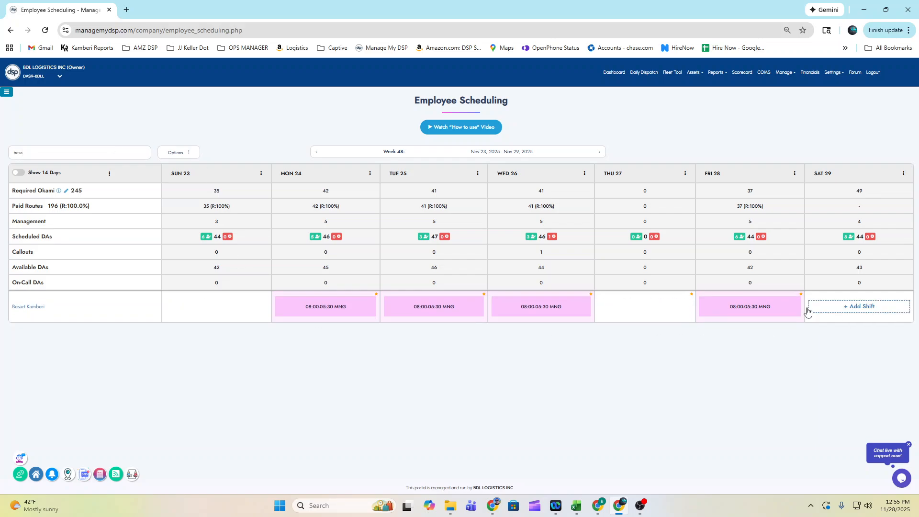
{"action": "key", "text": "BackSpace"}
{"action": "key", "text": "BackSpace"}
{"action": "key", "text": "BackSpace"}
{"action": "key", "text": "BackSpace"}
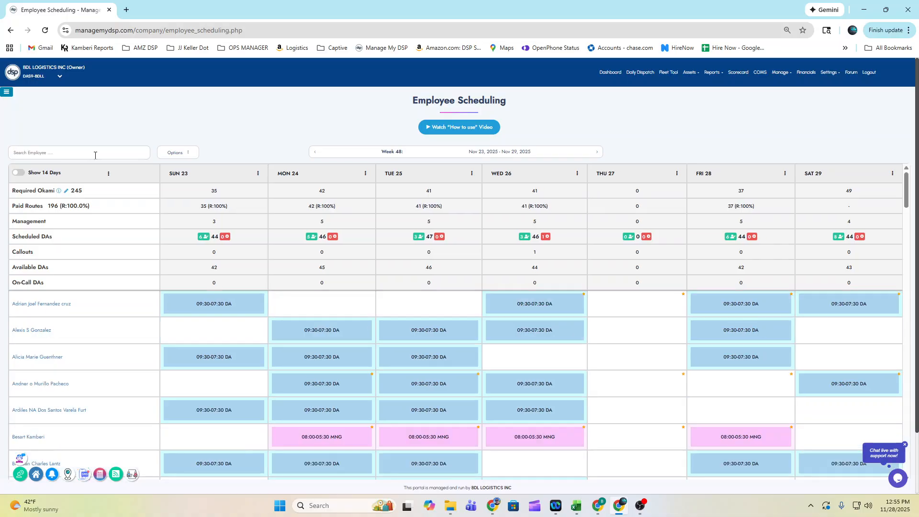
Show 14 days in the schedule and enlarge the page zoom to 100%
{"action": "left_click", "coordinate": [19, 172]}
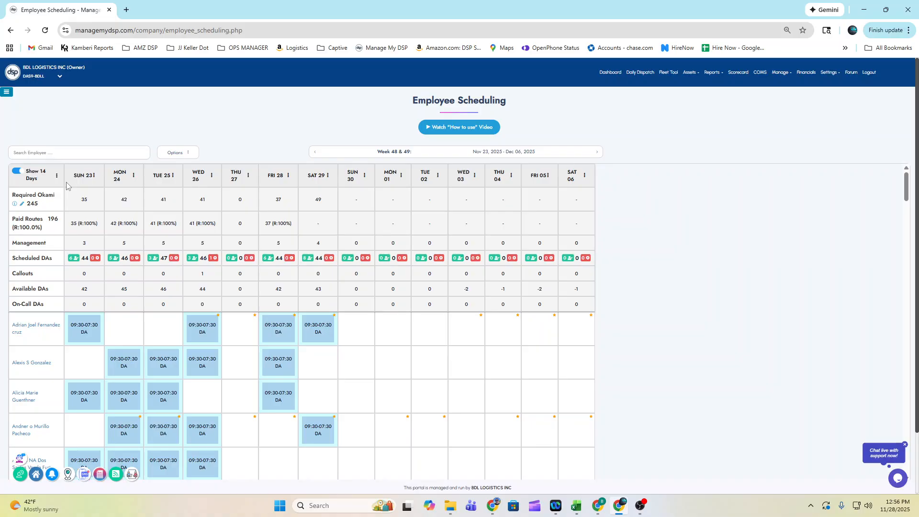
{"action": "left_click", "coordinate": [893, 30]}
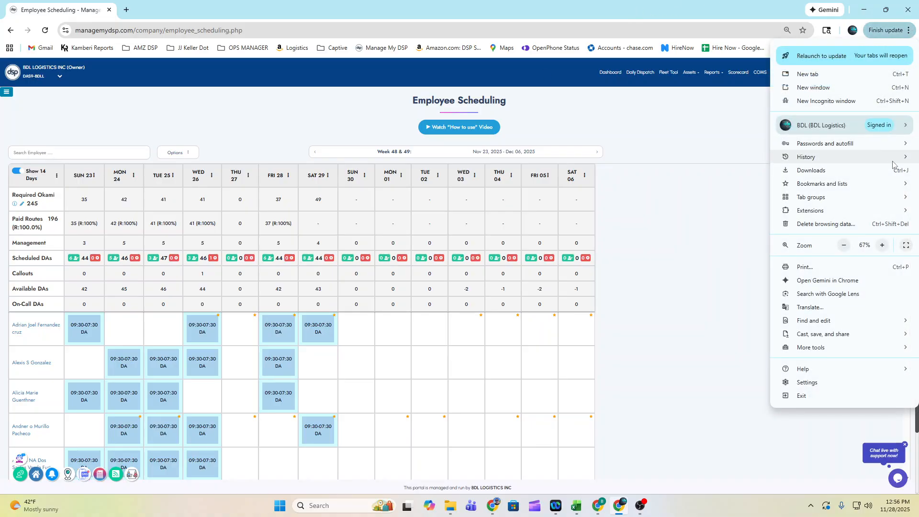
{"action": "left_click", "coordinate": [882, 245]}
{"action": "left_click", "coordinate": [883, 245]}
{"action": "left_click", "coordinate": [883, 245]}
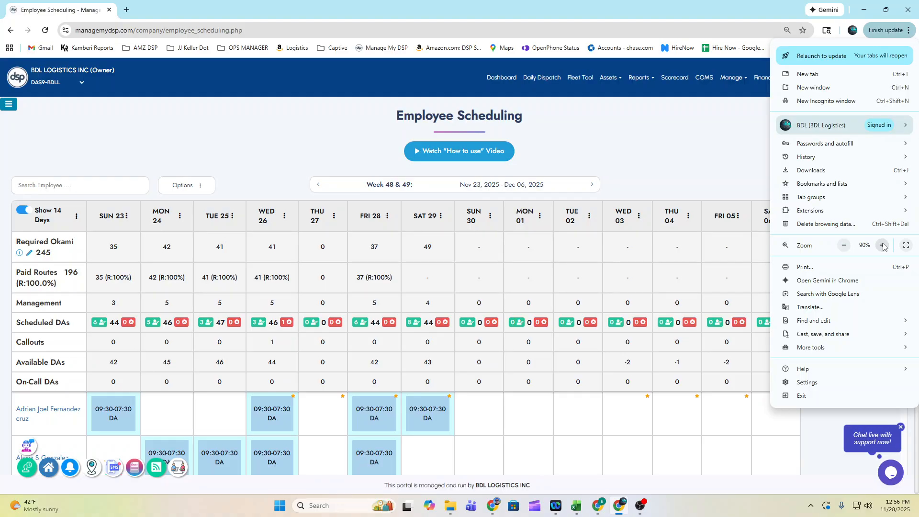
{"action": "left_click", "coordinate": [671, 172]}
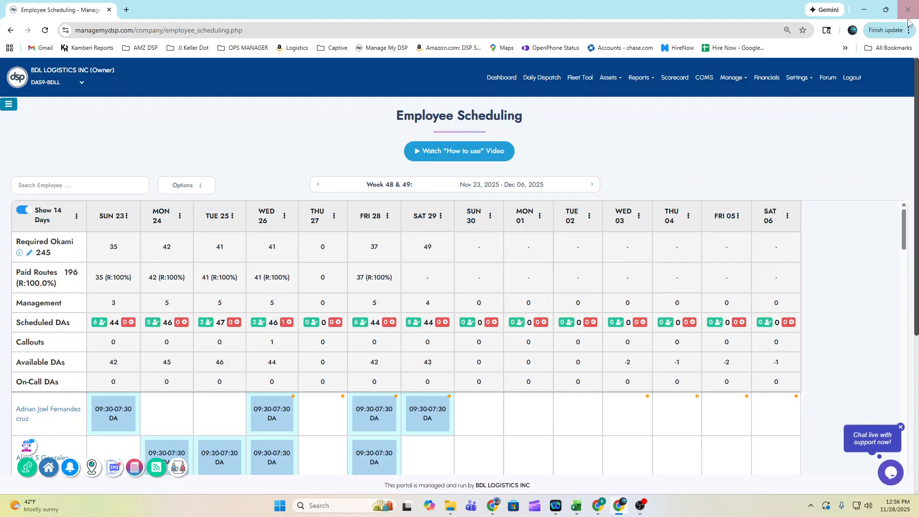
{"action": "left_click", "coordinate": [908, 30]}
{"action": "left_click", "coordinate": [882, 245]}
{"action": "left_click", "coordinate": [682, 171]}
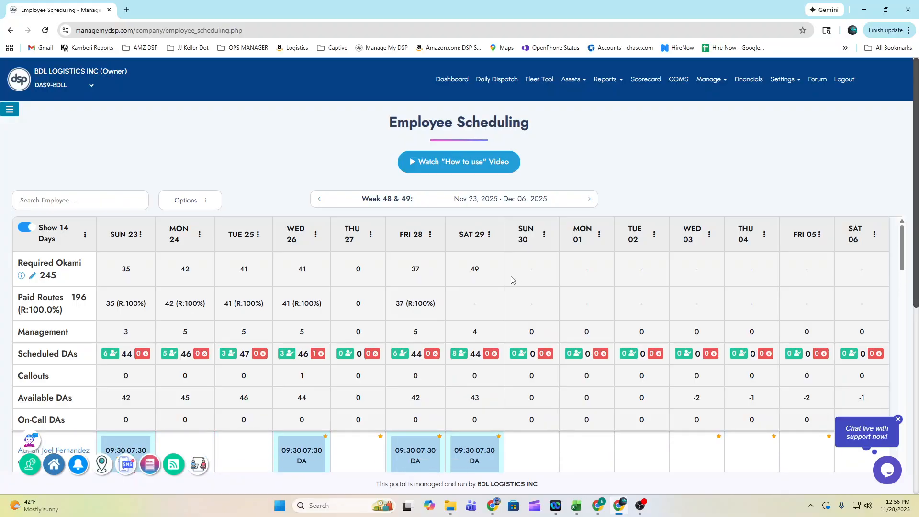
Switch the schedule back to one week and examine the daily summary rows and employee shifts
{"action": "left_click", "coordinate": [24, 227]}
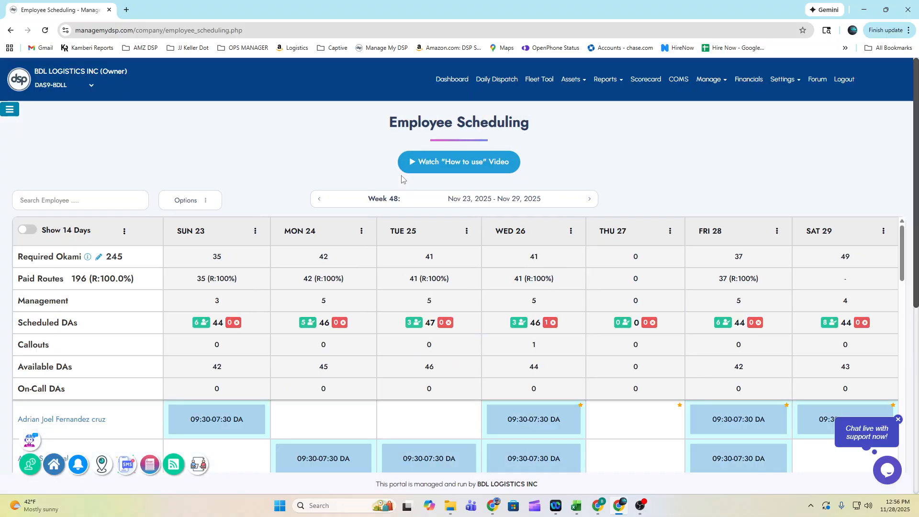
{"action": "scroll", "coordinate": [358, 217], "scroll_direction": "down", "scroll_amount": 3}
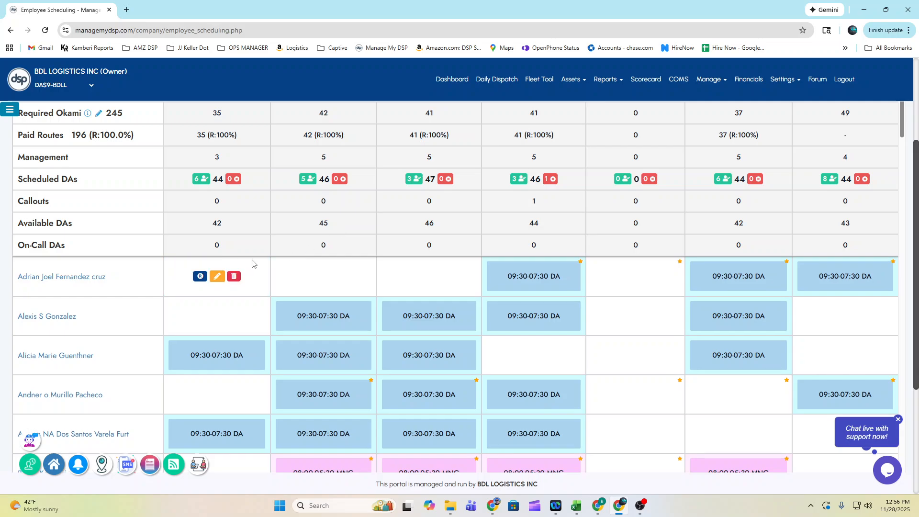
{"action": "scroll", "coordinate": [276, 247], "scroll_direction": "down", "scroll_amount": 1}
{"action": "scroll", "coordinate": [225, 306], "scroll_direction": "up", "scroll_amount": 1}
{"action": "scroll", "coordinate": [193, 288], "scroll_direction": "up", "scroll_amount": 2}
{"action": "scroll", "coordinate": [193, 290], "scroll_direction": "down", "scroll_amount": 2}
{"action": "scroll", "coordinate": [273, 291], "scroll_direction": "up", "scroll_amount": 2}
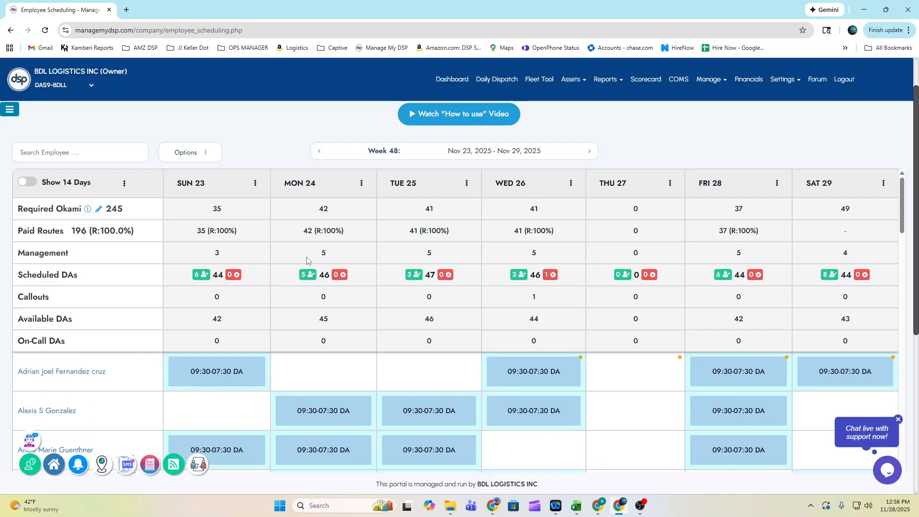
{"action": "scroll", "coordinate": [281, 146], "scroll_direction": "up", "scroll_amount": 1}
{"action": "scroll", "coordinate": [282, 145], "scroll_direction": "down", "scroll_amount": 3}
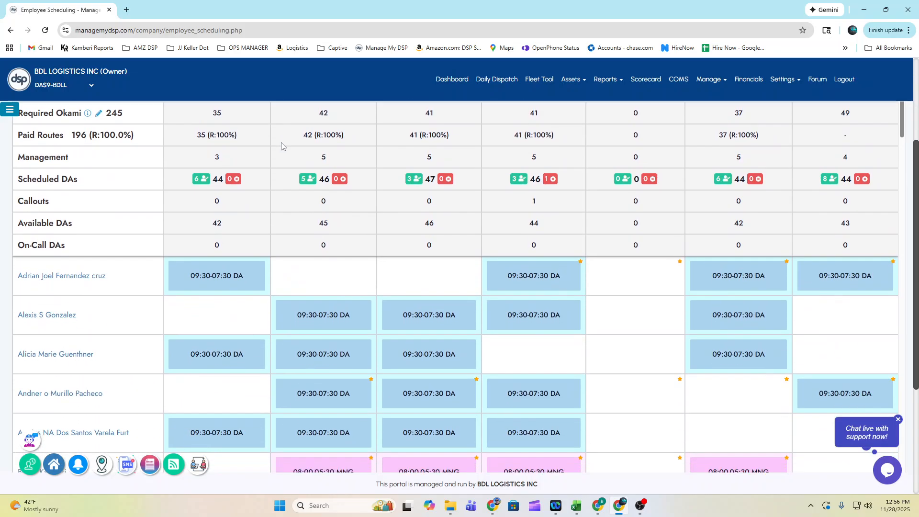
Reduce the browser page zoom to 75%
{"action": "left_click", "coordinate": [909, 30]}
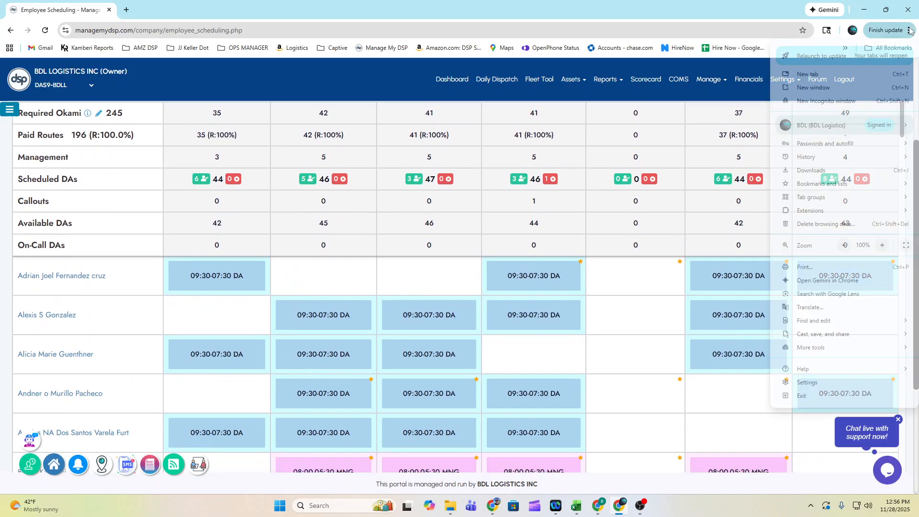
{"action": "left_click", "coordinate": [845, 245]}
{"action": "left_click", "coordinate": [844, 246]}
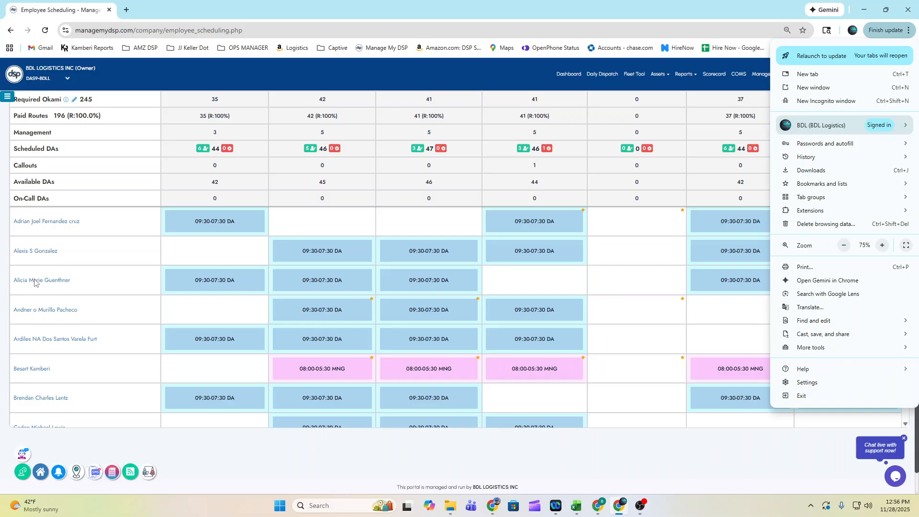
{"action": "left_click", "coordinate": [93, 255]}
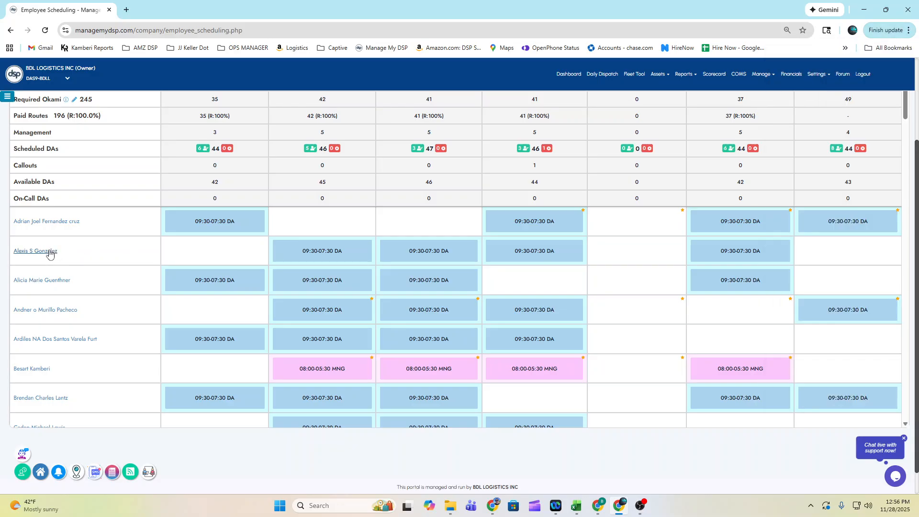
Set Saturday as an unavailable scheduling day in the details of the employee in the second row
{"action": "left_click", "coordinate": [48, 253]}
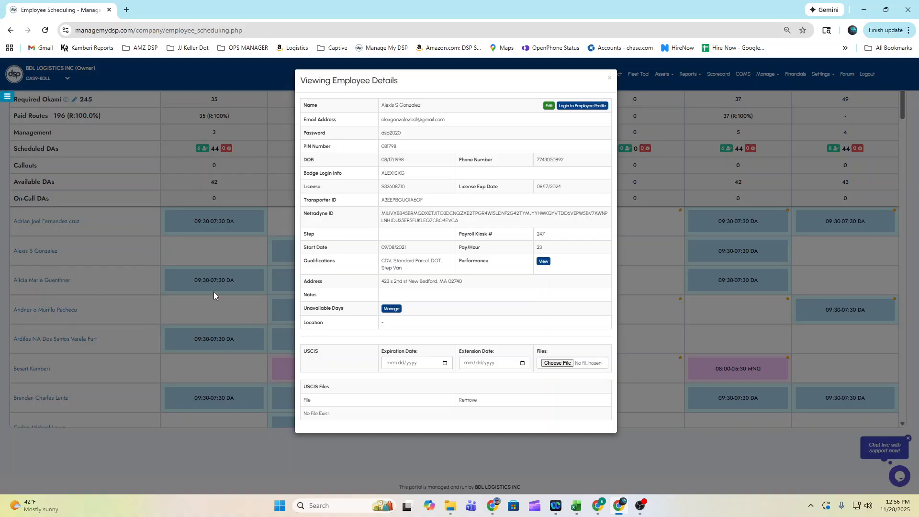
{"action": "left_click", "coordinate": [391, 308]}
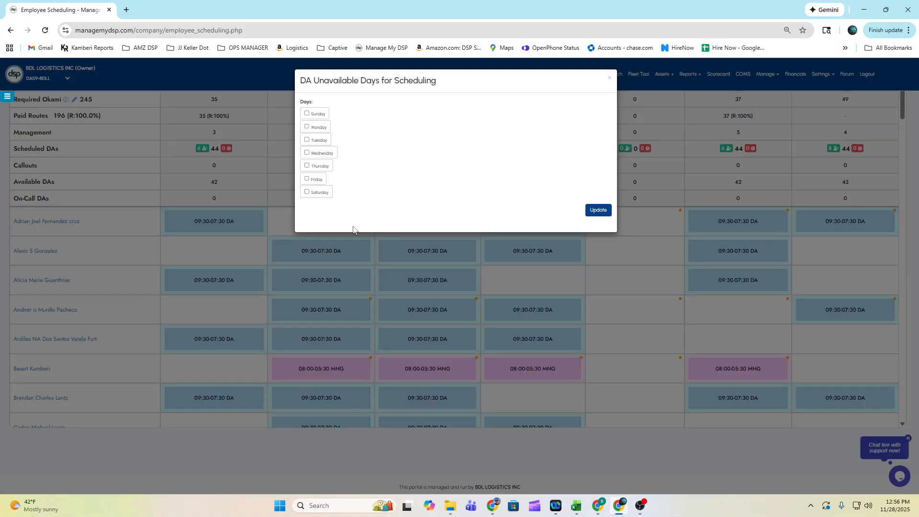
{"action": "left_click", "coordinate": [306, 192]}
{"action": "left_click", "coordinate": [601, 211]}
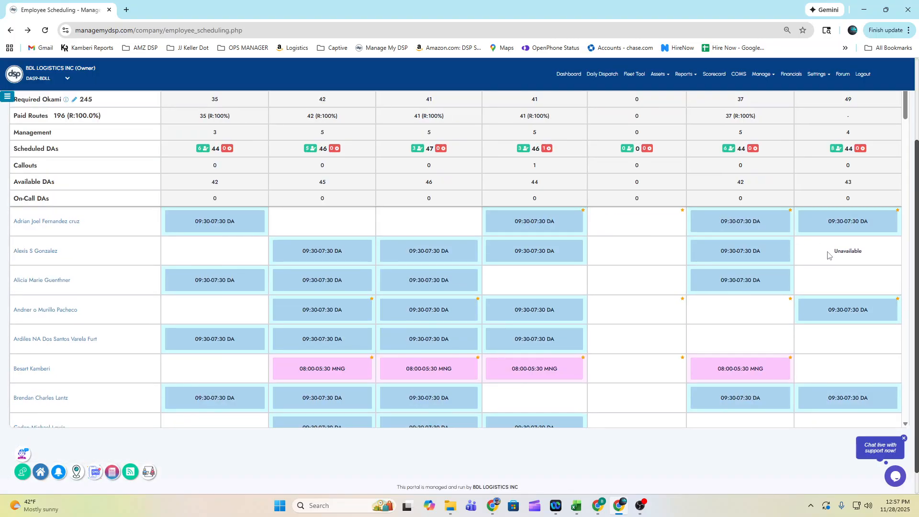
Check the Saturday cell of the employee in the second row for the availability mark
{"action": "left_click_drag", "start_coordinate": [833, 250], "coordinate": [859, 251]}
{"action": "left_click", "coordinate": [872, 255]}
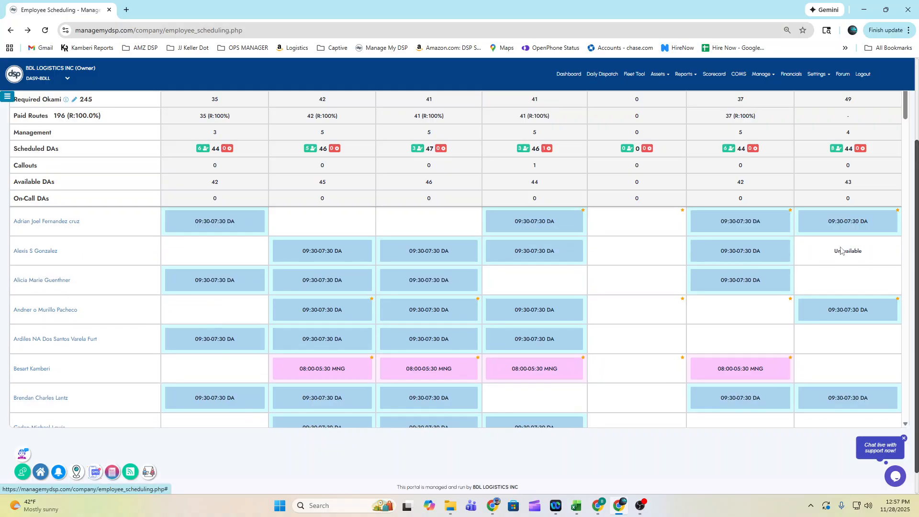
{"action": "left_click_drag", "start_coordinate": [833, 250], "coordinate": [876, 260]}
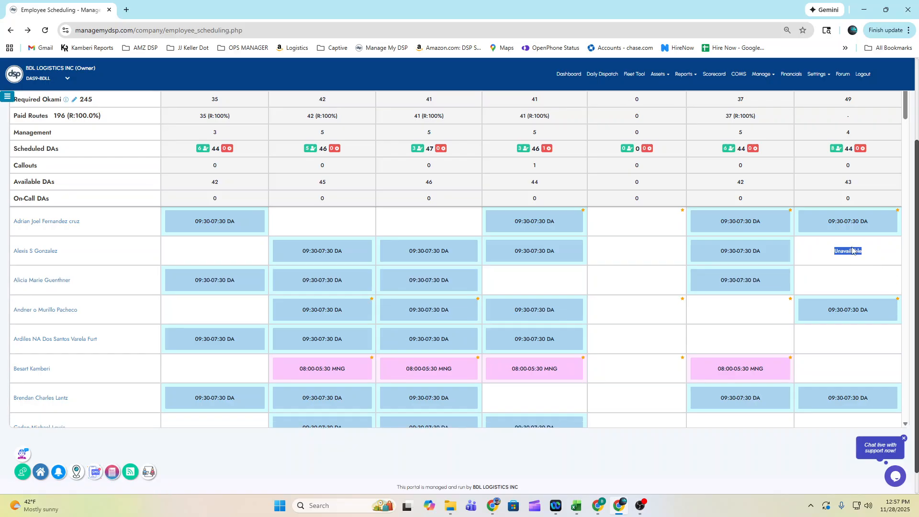
{"action": "left_click", "coordinate": [855, 254]}
{"action": "mouse_move", "coordinate": [618, 249]}
Look through the Week 48 schedule from the summary rows down to the last employees
{"action": "scroll", "coordinate": [285, 300], "scroll_direction": "up", "scroll_amount": 1}
{"action": "scroll", "coordinate": [286, 300], "scroll_direction": "up", "scroll_amount": 2}
{"action": "scroll", "coordinate": [290, 298], "scroll_direction": "down", "scroll_amount": 1}
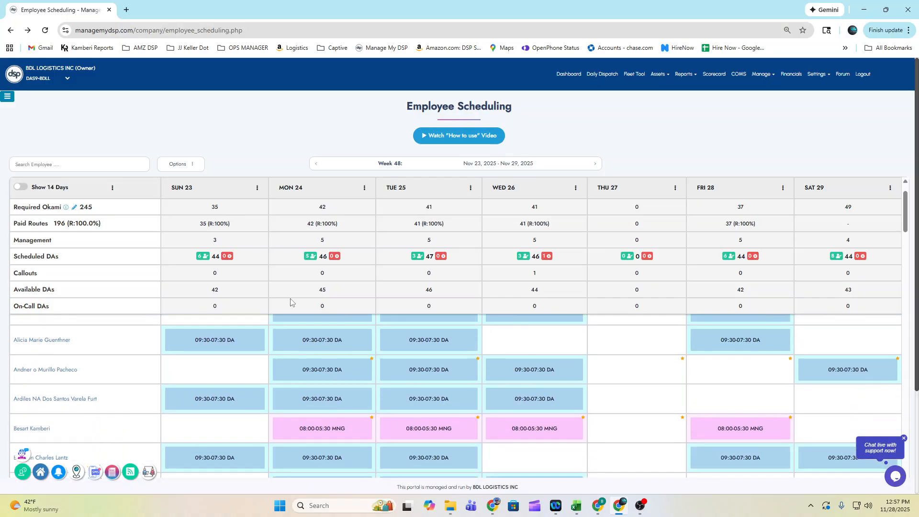
{"action": "scroll", "coordinate": [290, 302], "scroll_direction": "up", "scroll_amount": 1}
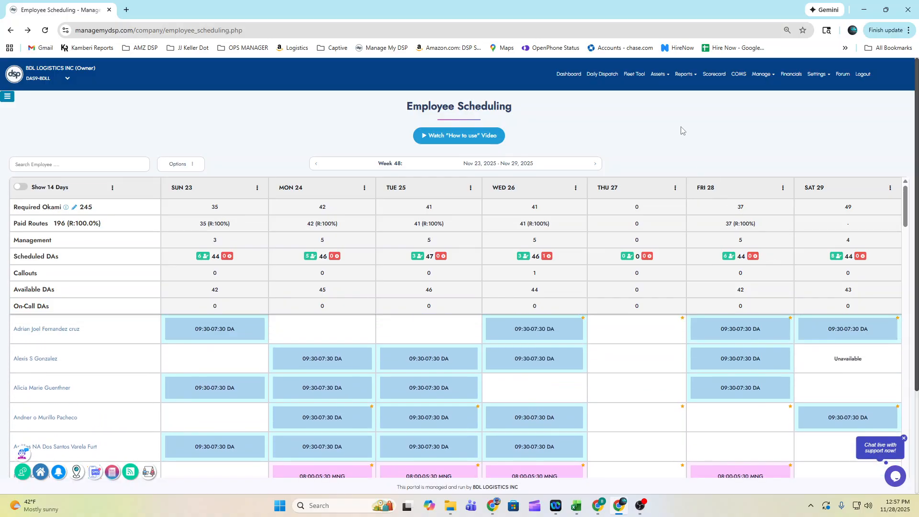
{"action": "scroll", "coordinate": [682, 130], "scroll_direction": "down", "scroll_amount": 2}
{"action": "scroll", "coordinate": [569, 174], "scroll_direction": "up", "scroll_amount": 2}
{"action": "scroll", "coordinate": [447, 349], "scroll_direction": "down", "scroll_amount": 5}
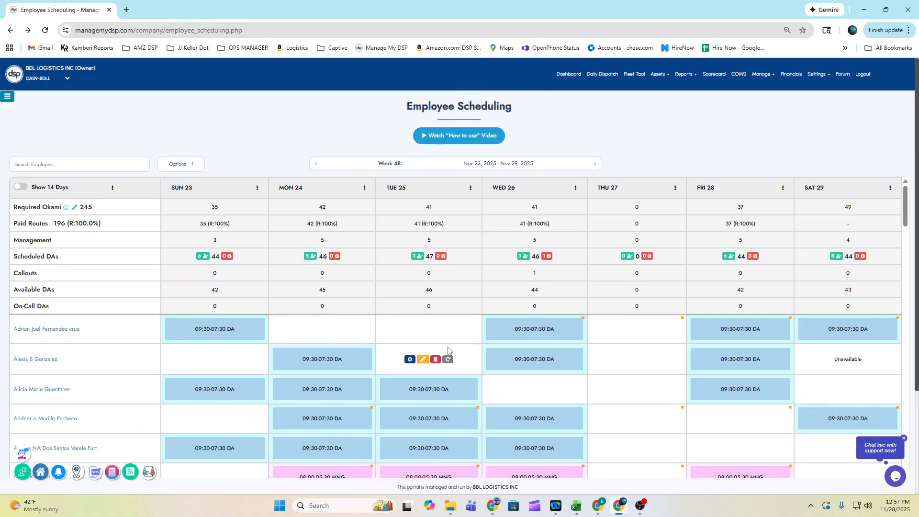
{"action": "scroll", "coordinate": [447, 349], "scroll_direction": "down", "scroll_amount": 10}
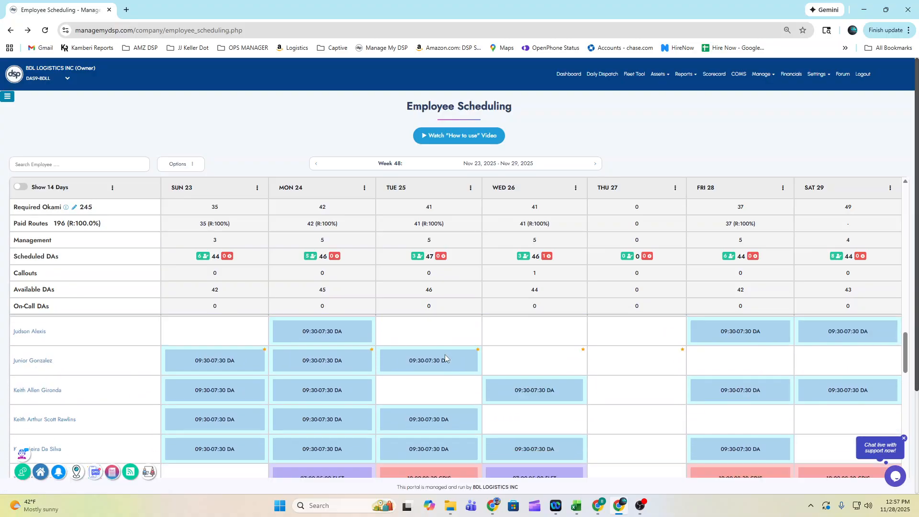
{"action": "scroll", "coordinate": [445, 357], "scroll_direction": "down", "scroll_amount": 8}
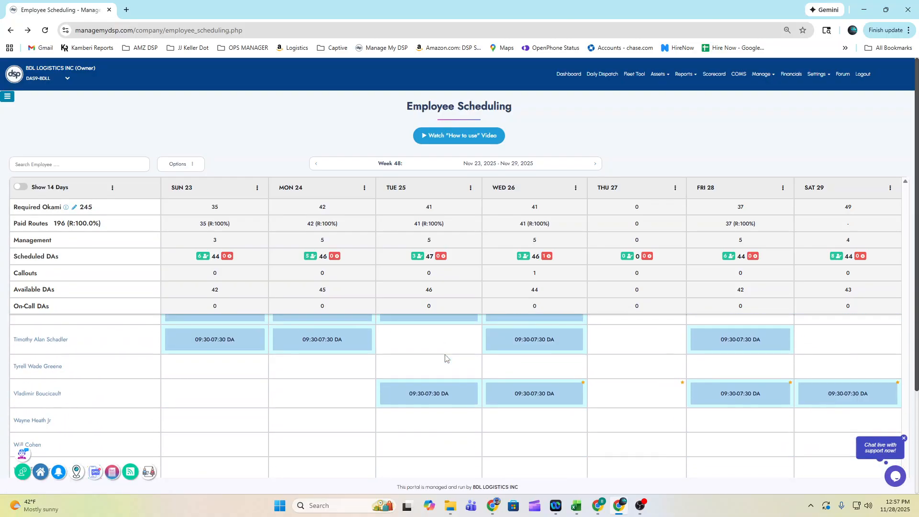
Show the Week 49 schedule, Nov 30 to Dec 06, 2025, beginning with the first employees
{"action": "scroll", "coordinate": [444, 357], "scroll_direction": "up", "scroll_amount": 20}
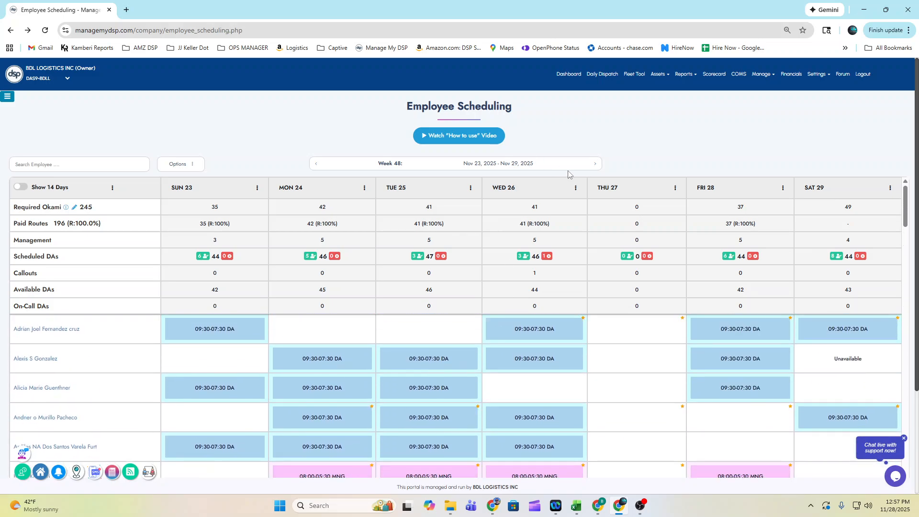
{"action": "left_click", "coordinate": [595, 165]}
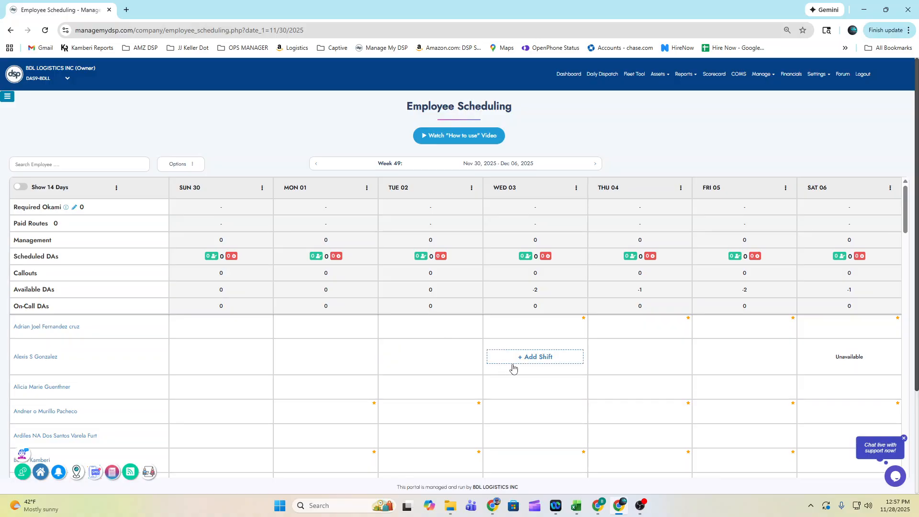
{"action": "mouse_move", "coordinate": [536, 340]}
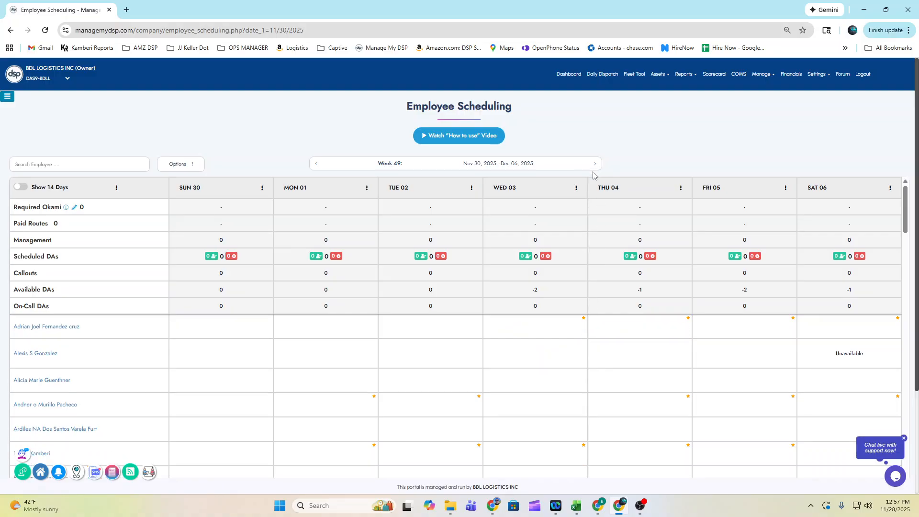
{"action": "mouse_move", "coordinate": [589, 357]}
{"action": "mouse_move", "coordinate": [620, 336]}
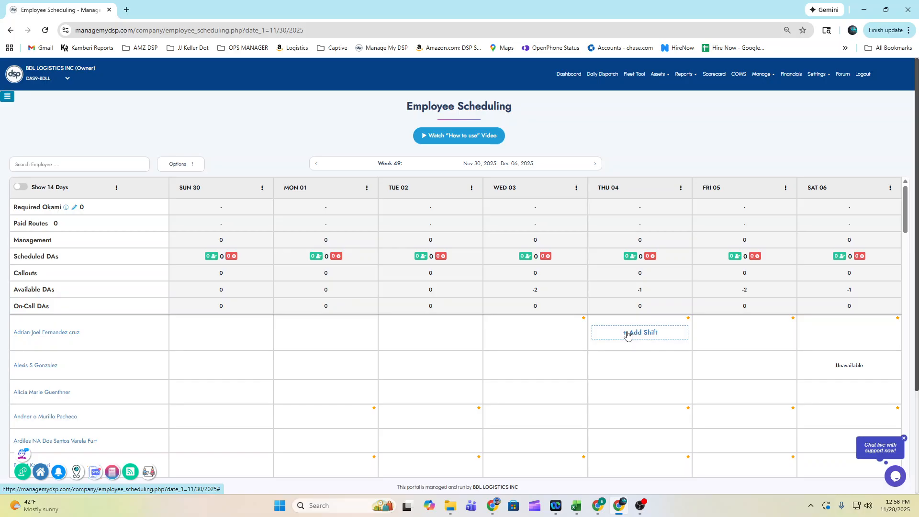
Add a DA shift on Thursday, Dec 4 for each of the first four employees and reload the schedule
{"action": "left_click", "coordinate": [632, 336]}
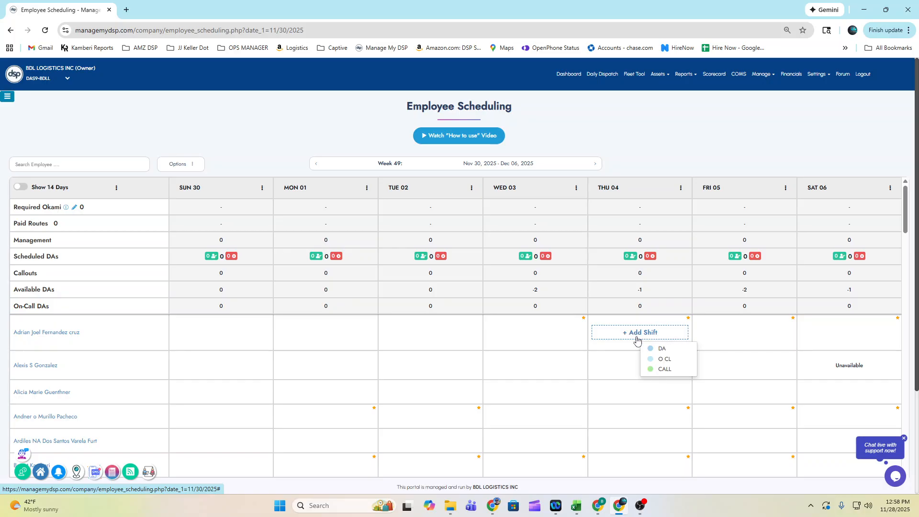
{"action": "left_click", "coordinate": [654, 348]}
{"action": "left_click", "coordinate": [648, 358]}
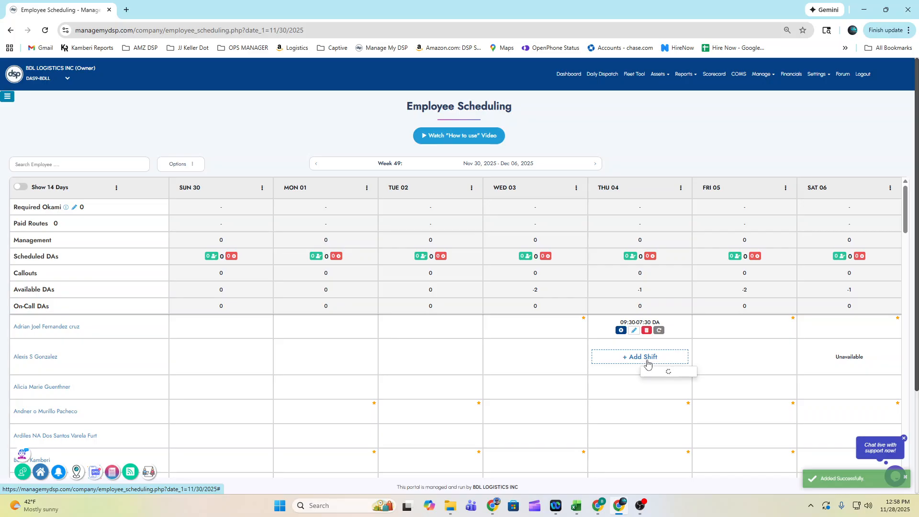
{"action": "left_click", "coordinate": [651, 372]}
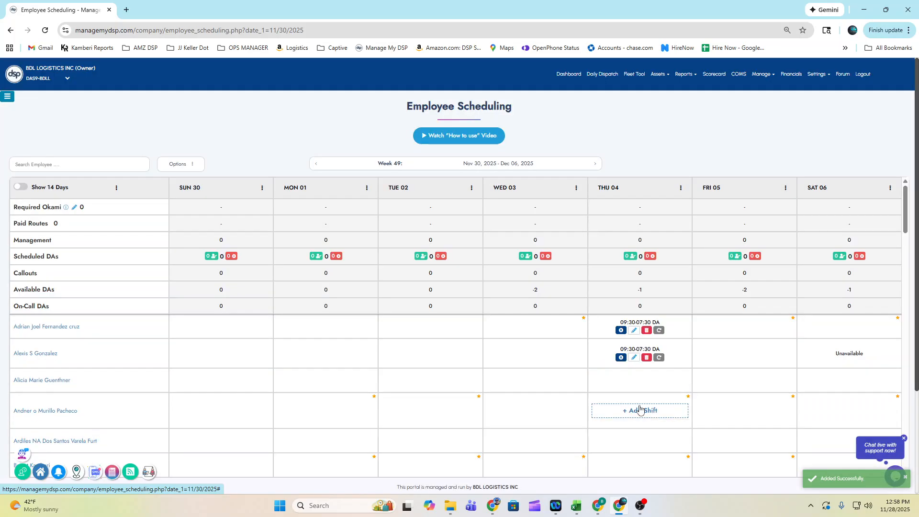
{"action": "left_click", "coordinate": [632, 385]}
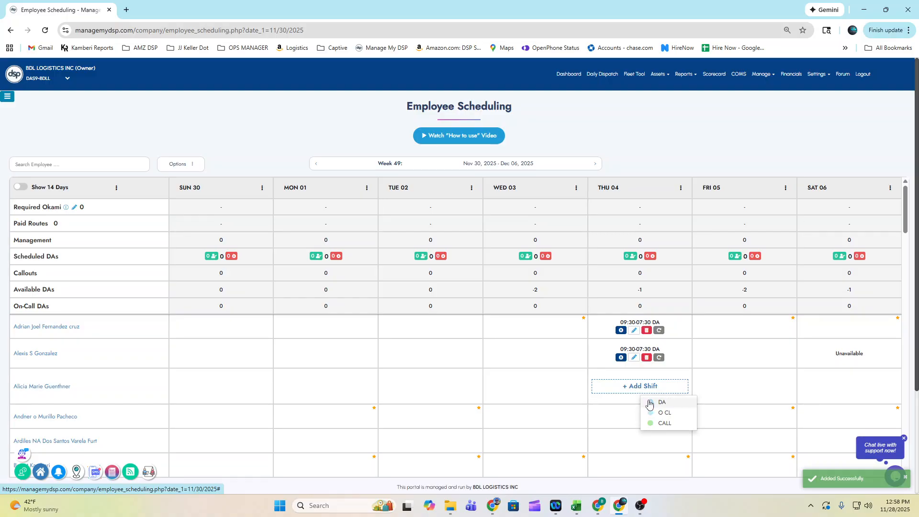
{"action": "left_click", "coordinate": [650, 401]}
{"action": "left_click", "coordinate": [645, 417]}
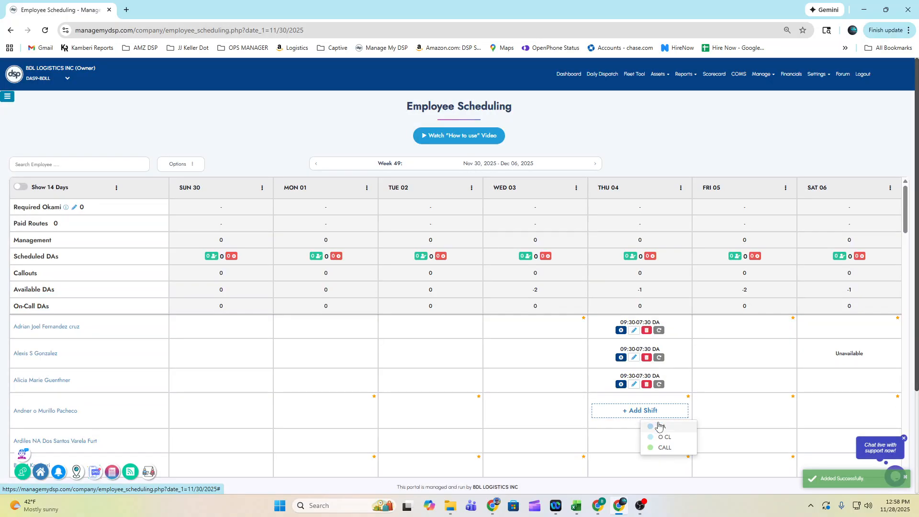
{"action": "left_click", "coordinate": [652, 432]}
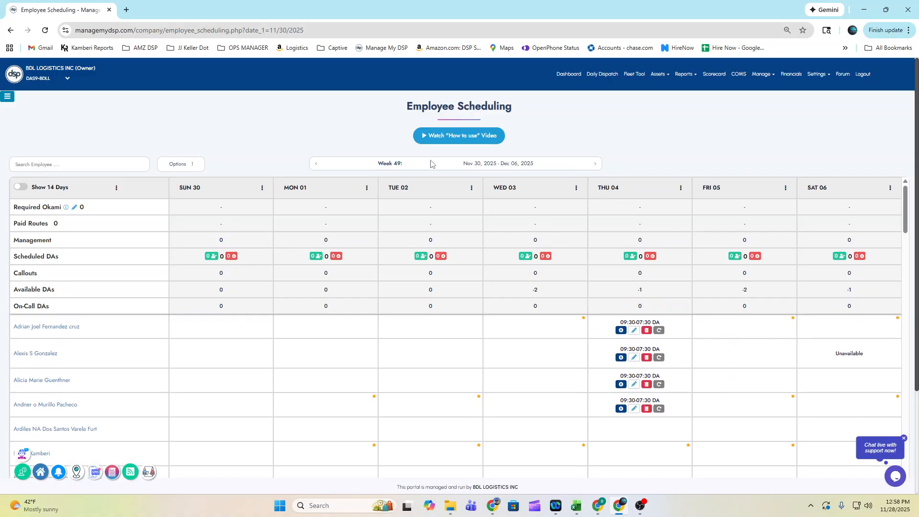
{"action": "left_click", "coordinate": [45, 30]}
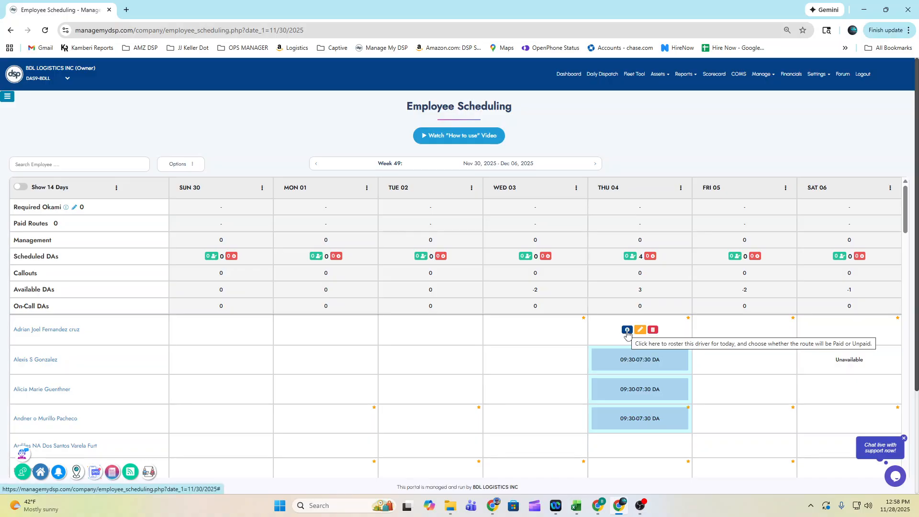
Roster the first three employees on Thursday, Dec 4 with paid routes
{"action": "left_click", "coordinate": [627, 330]}
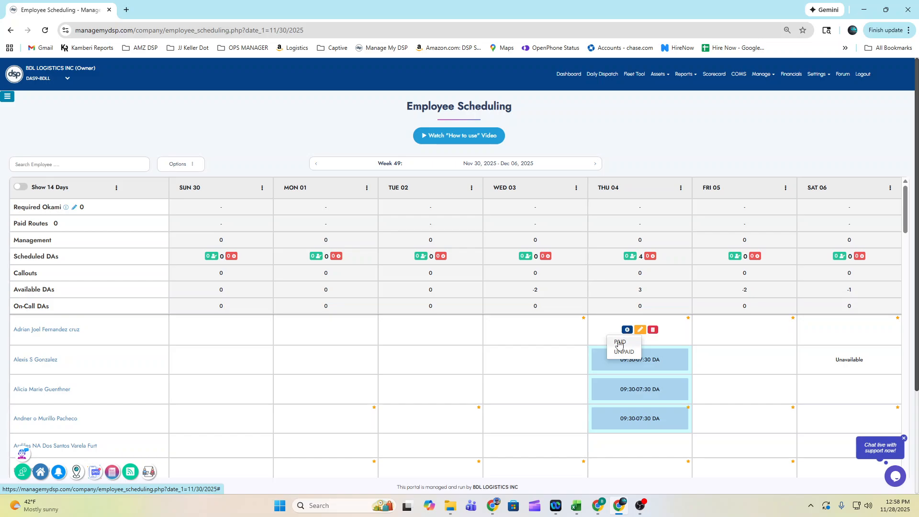
{"action": "left_click", "coordinate": [621, 341]}
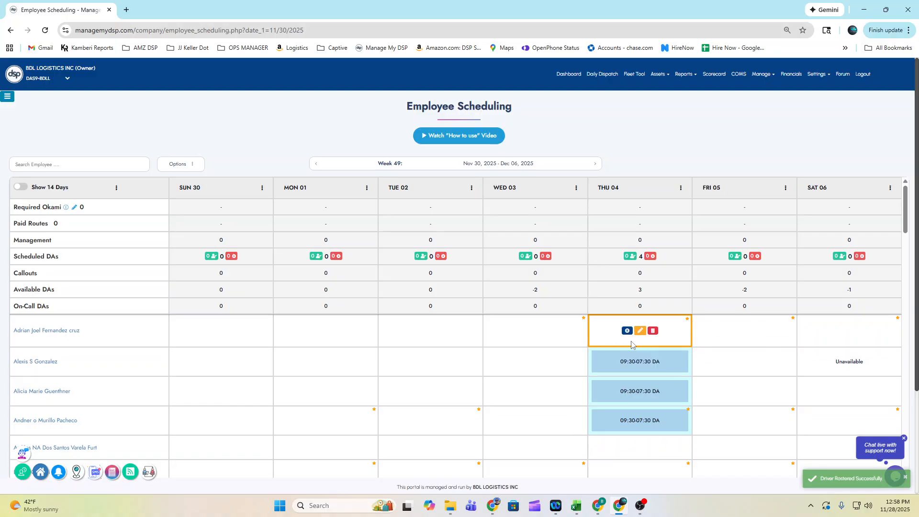
{"action": "left_click", "coordinate": [620, 361]}
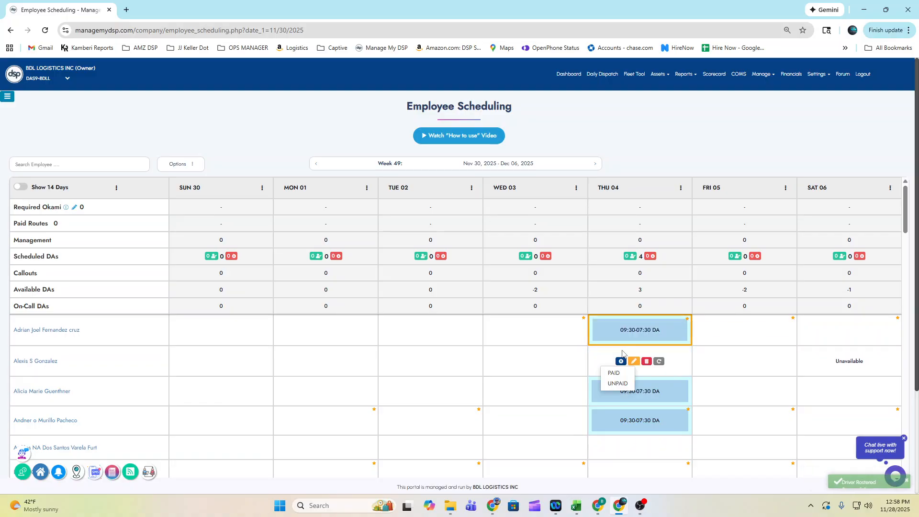
{"action": "left_click", "coordinate": [614, 373]}
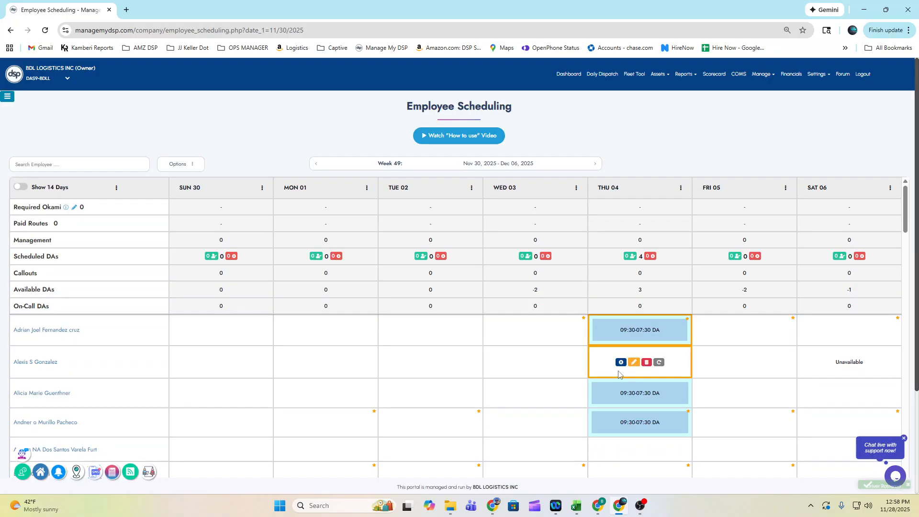
{"action": "left_click", "coordinate": [619, 393]}
{"action": "left_click", "coordinate": [615, 404]}
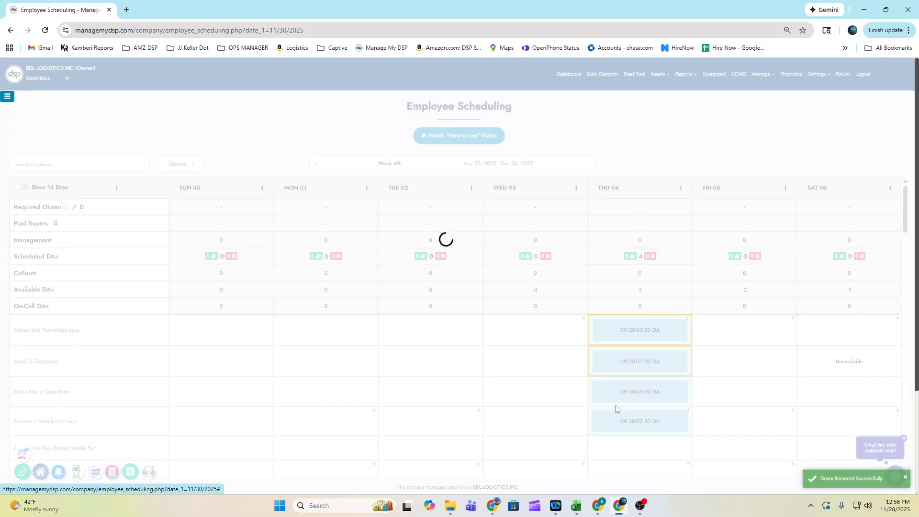
Roster the fourth employee on Thursday, Dec 4 with an unpaid route and check the four Thursday shift cells
{"action": "scroll", "coordinate": [632, 419], "scroll_direction": "down", "scroll_amount": 1}
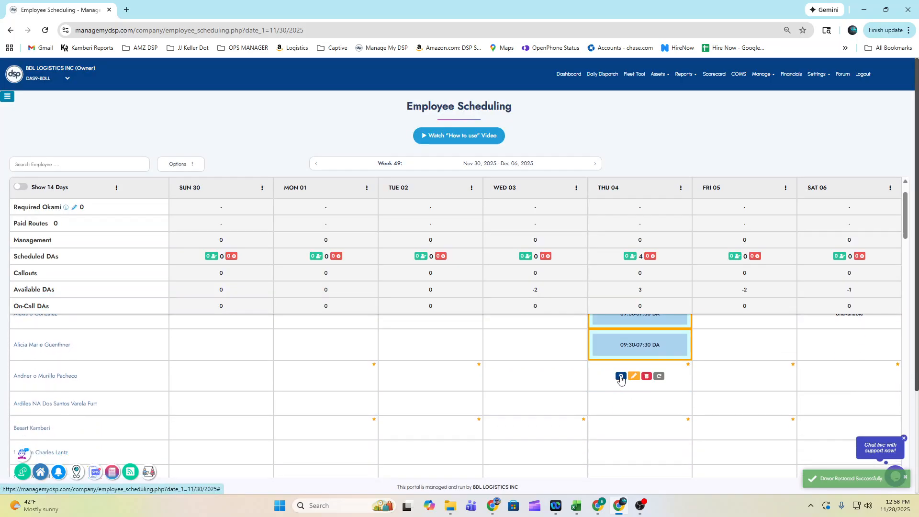
{"action": "left_click", "coordinate": [621, 376]}
{"action": "left_click", "coordinate": [619, 400]}
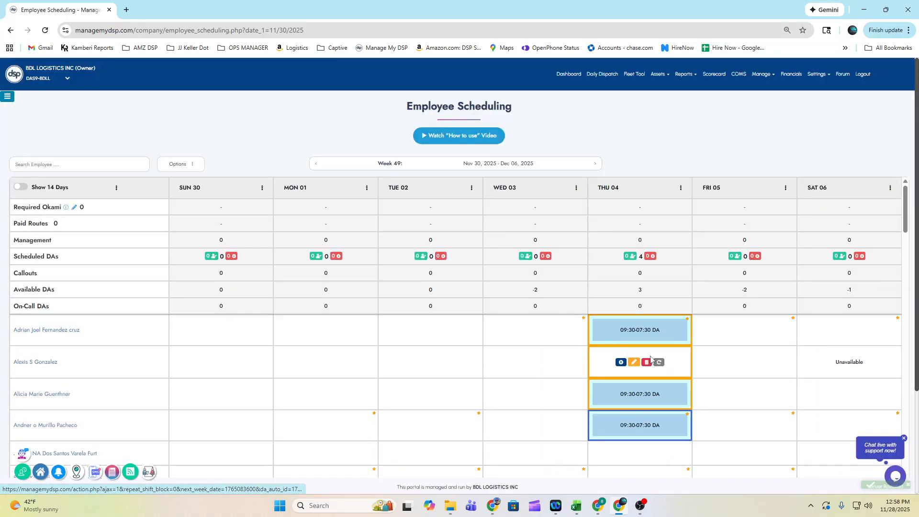
{"action": "mouse_move", "coordinate": [642, 330]}
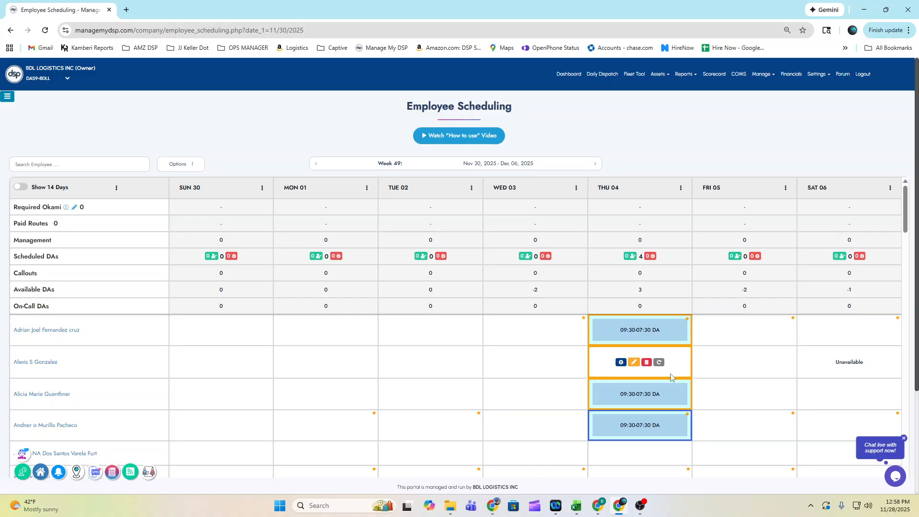
{"action": "mouse_move", "coordinate": [654, 416]}
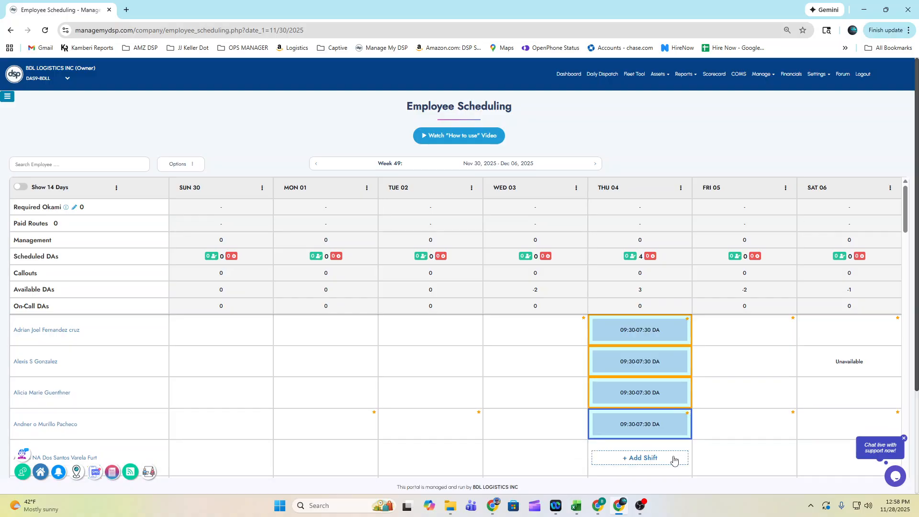
{"action": "mouse_move", "coordinate": [563, 339]}
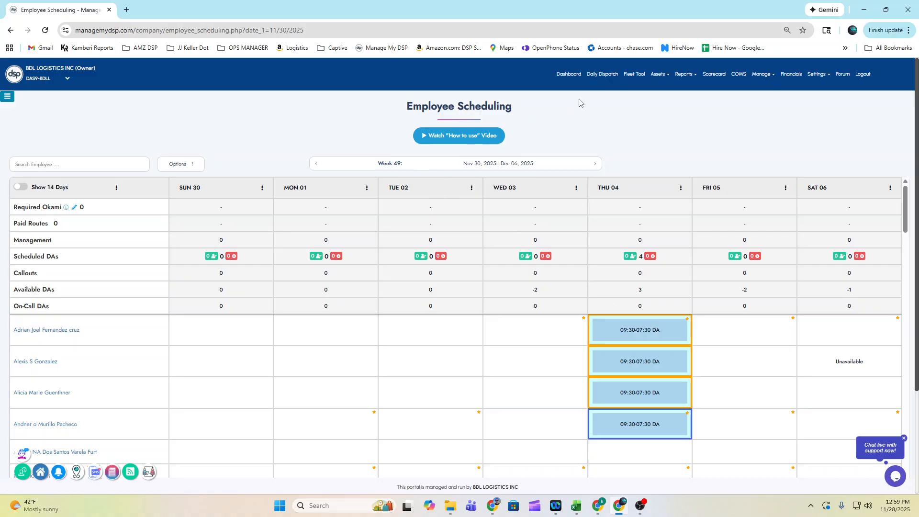
Open Daily Dispatch and set its date to 12/04/2025
{"action": "left_click", "coordinate": [603, 76]}
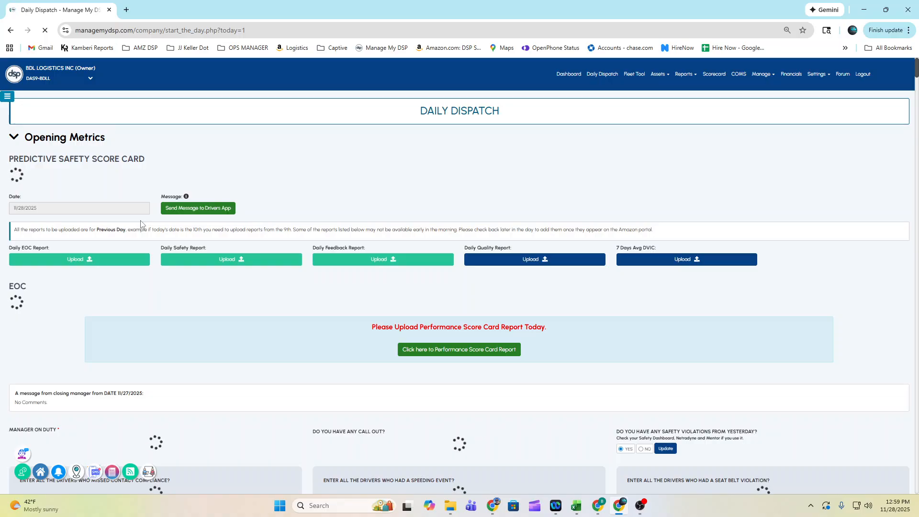
{"action": "left_click", "coordinate": [107, 209]}
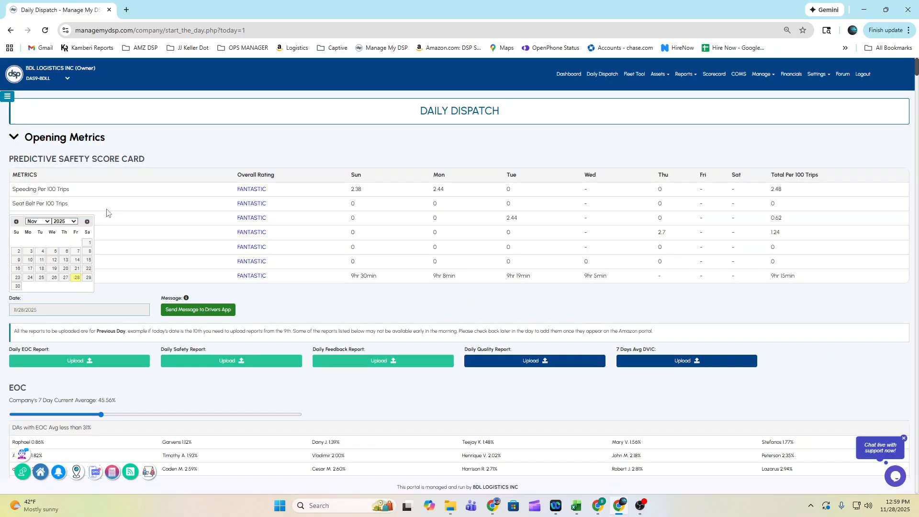
{"action": "left_click", "coordinate": [86, 221]}
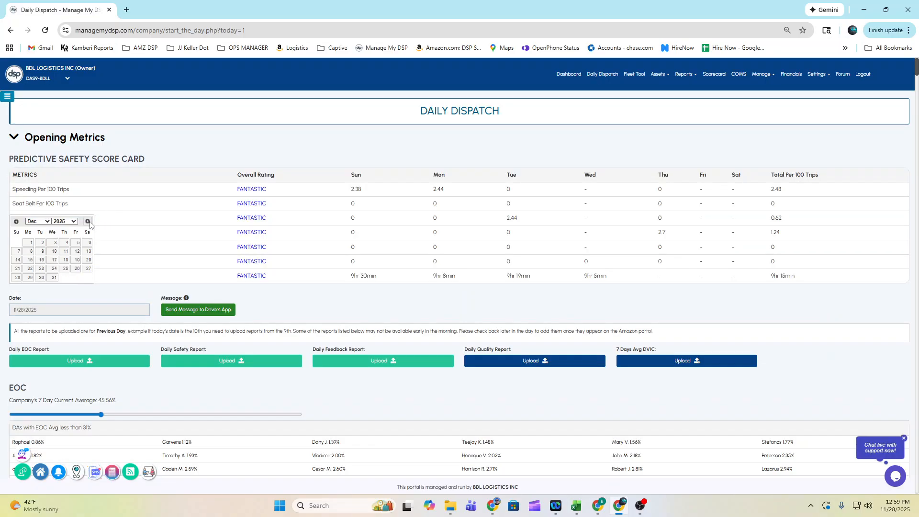
{"action": "left_click", "coordinate": [64, 246]}
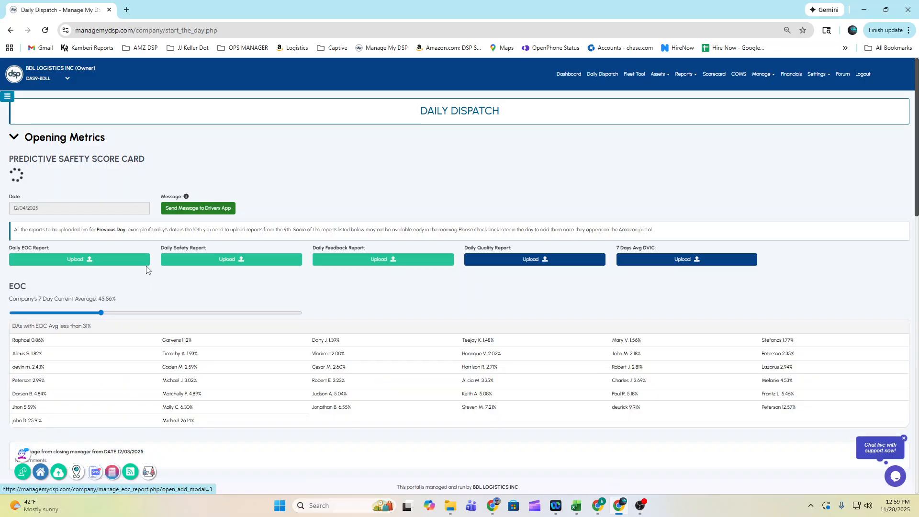
Review the route counts and the employee roster rows in Routes & Rostering for 12/04/2025
{"action": "scroll", "coordinate": [284, 282], "scroll_direction": "down", "scroll_amount": 7}
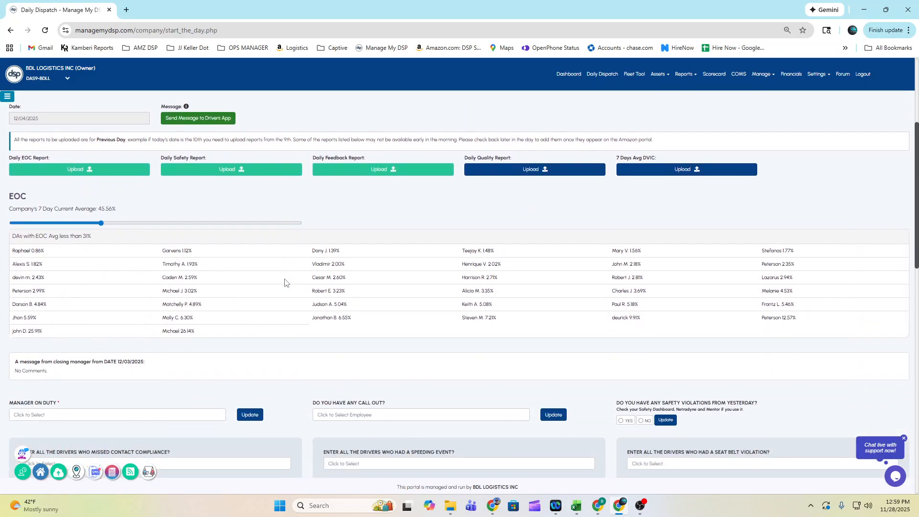
{"action": "scroll", "coordinate": [284, 282], "scroll_direction": "down", "scroll_amount": 7}
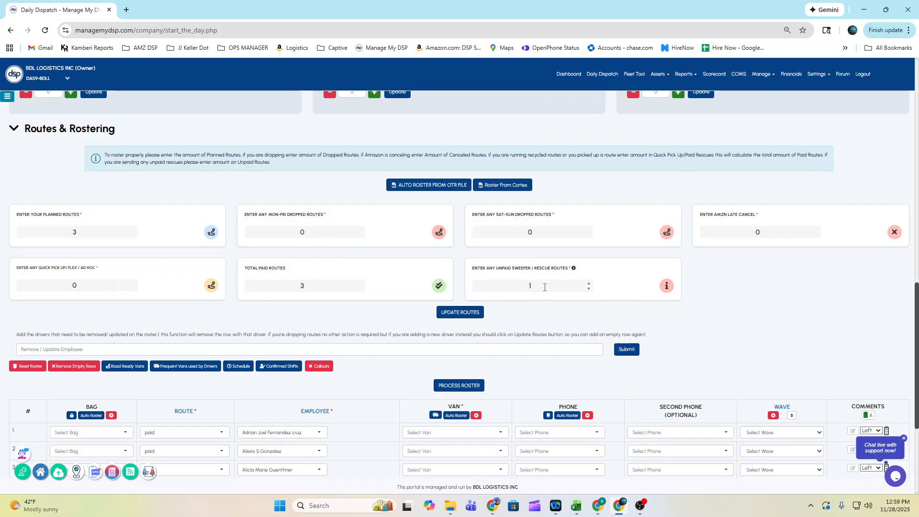
{"action": "scroll", "coordinate": [544, 287], "scroll_direction": "down", "scroll_amount": 1}
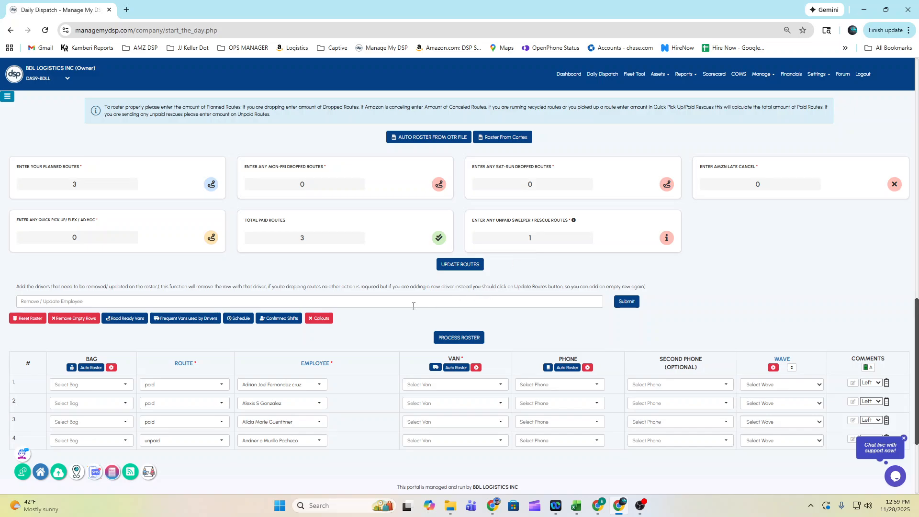
{"action": "scroll", "coordinate": [414, 307], "scroll_direction": "down", "scroll_amount": 2}
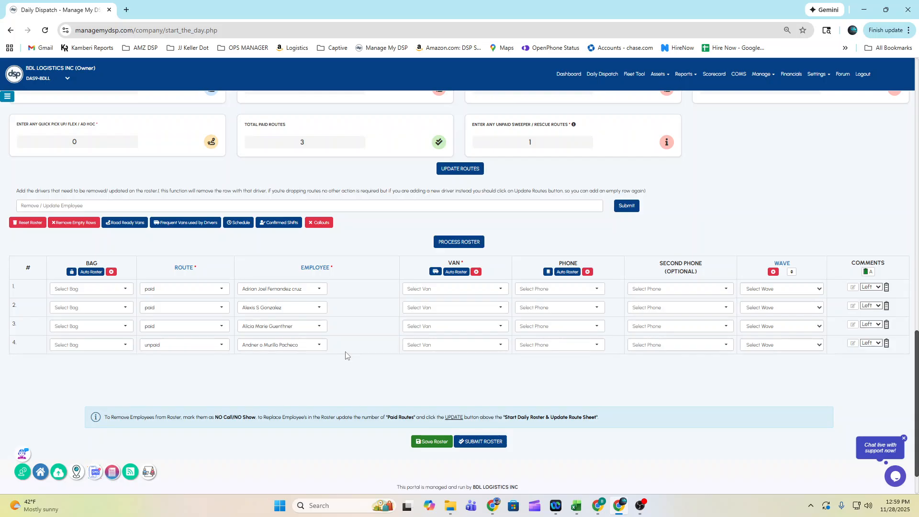
Reset the entire Daily Dispatch roster for 12/04/2025, accepting both confirmations
{"action": "scroll", "coordinate": [346, 355], "scroll_direction": "up", "scroll_amount": 2}
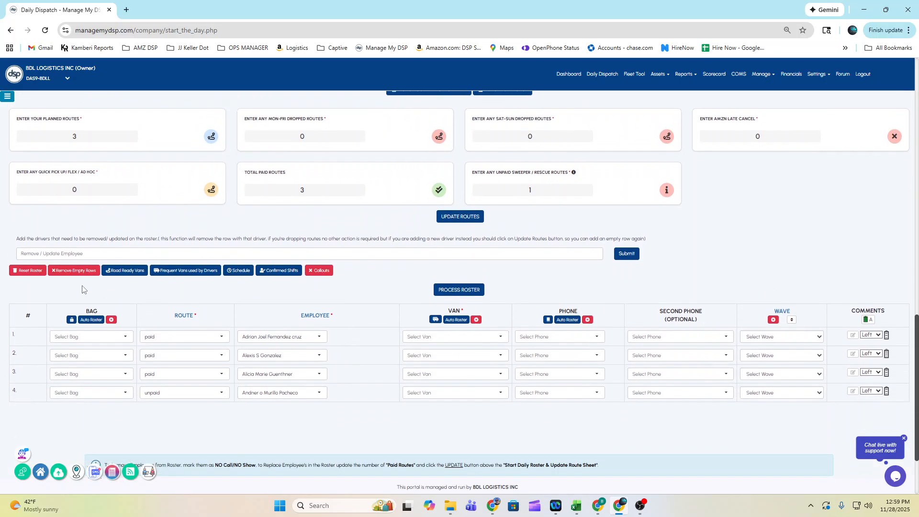
{"action": "left_click", "coordinate": [27, 270]}
{"action": "left_click", "coordinate": [447, 140]}
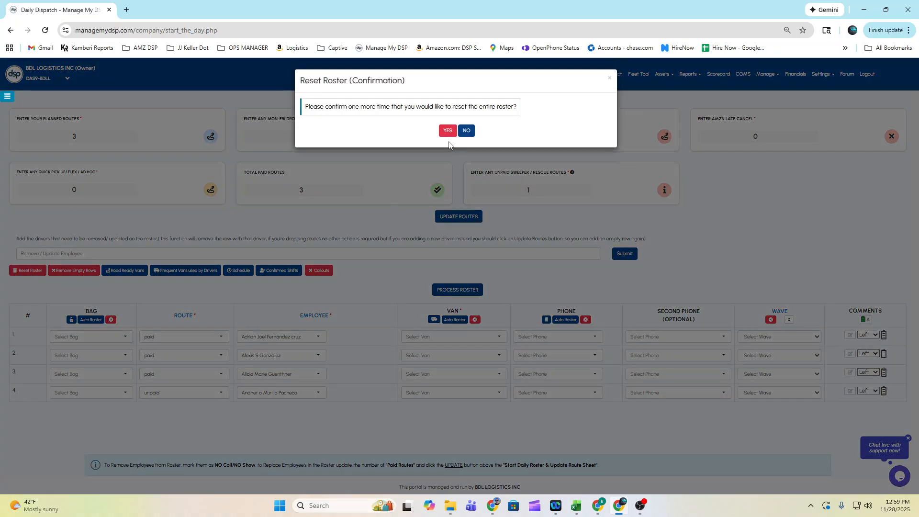
{"action": "left_click", "coordinate": [447, 131]}
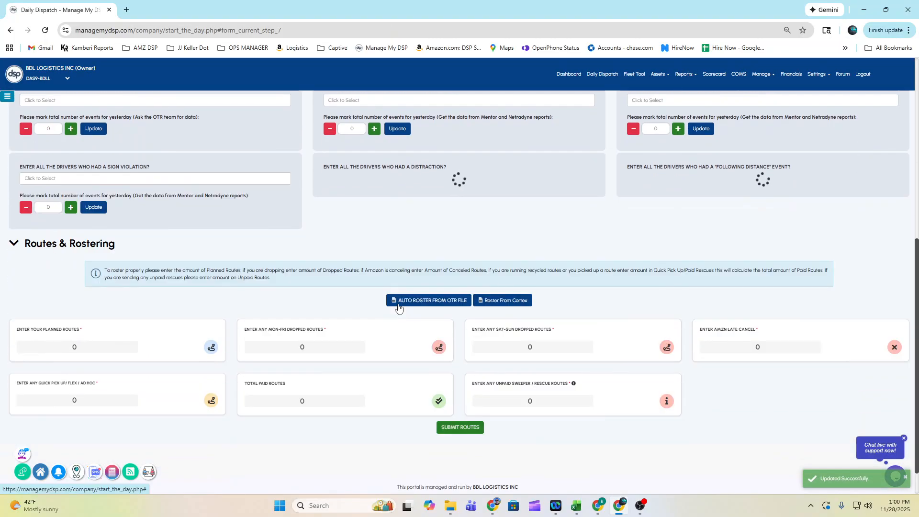
Reload Daily Dispatch for the current day, return to Employee Scheduling, and display the week of Nov 30 to Dec 06, 2025
{"action": "scroll", "coordinate": [610, 121], "scroll_direction": "up", "scroll_amount": 4}
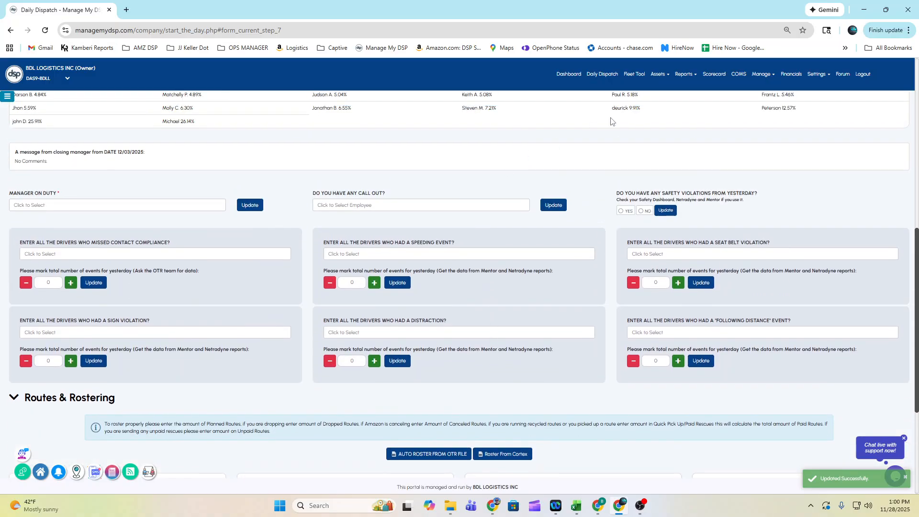
{"action": "left_click", "coordinate": [606, 77]}
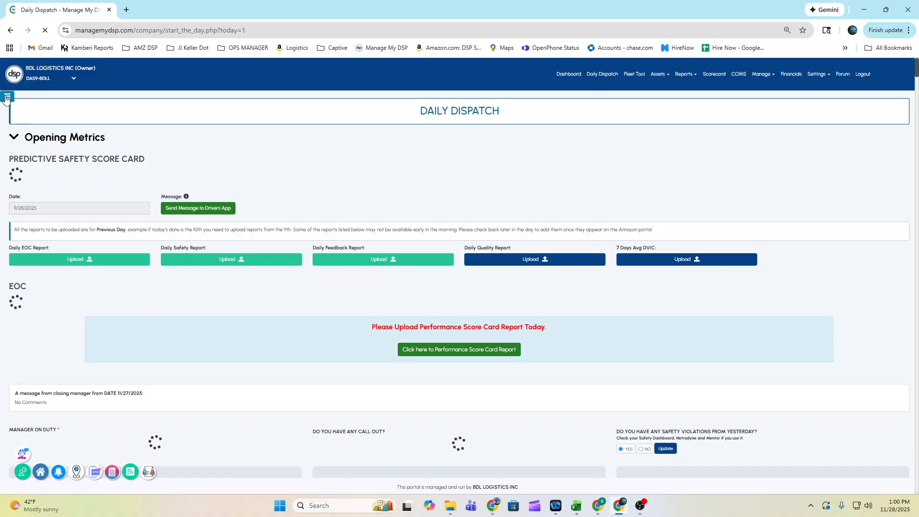
{"action": "left_click", "coordinate": [7, 98]}
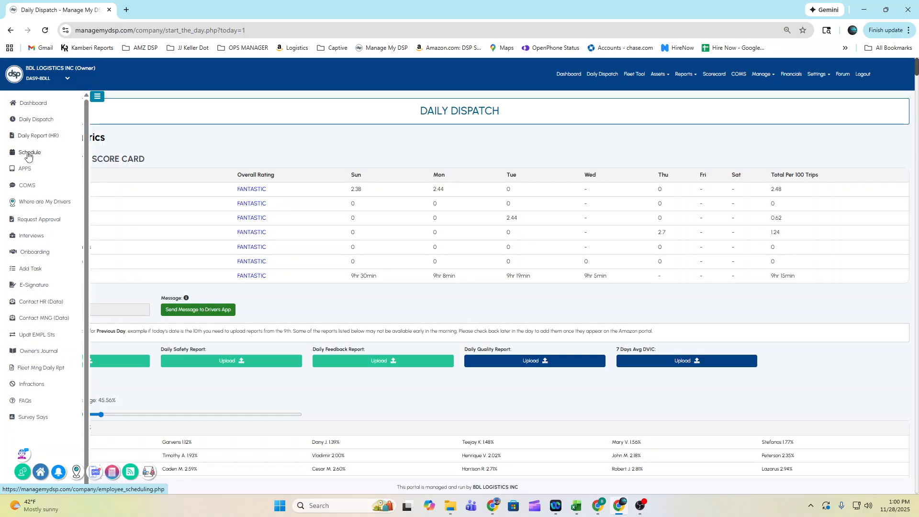
{"action": "left_click", "coordinate": [29, 152]}
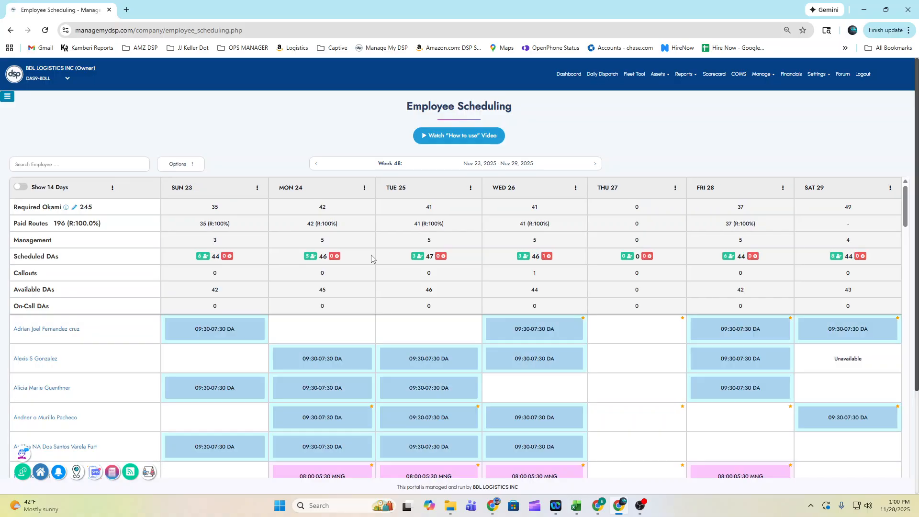
{"action": "left_click", "coordinate": [596, 168]}
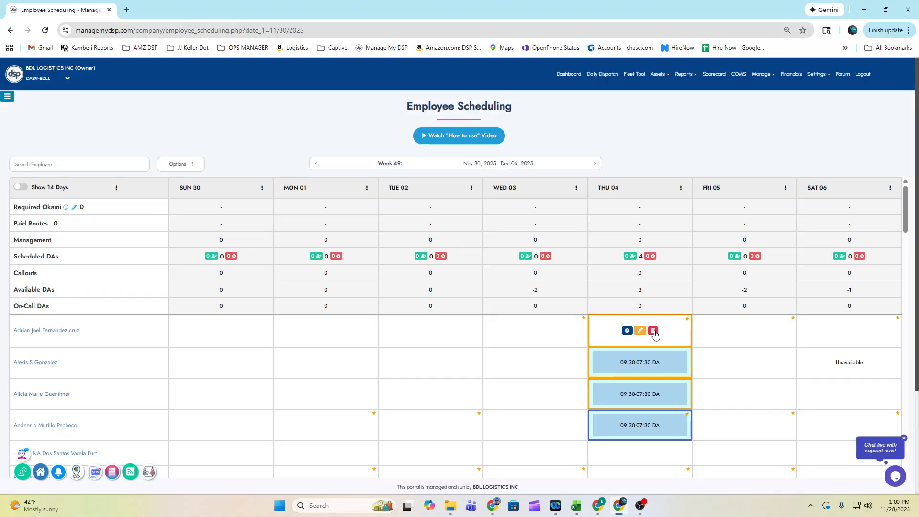
Delete the 09:30-07:30 DA shifts of the first four employees on Thursday, Dec 4 and reload the schedule
{"action": "left_click", "coordinate": [653, 331]}
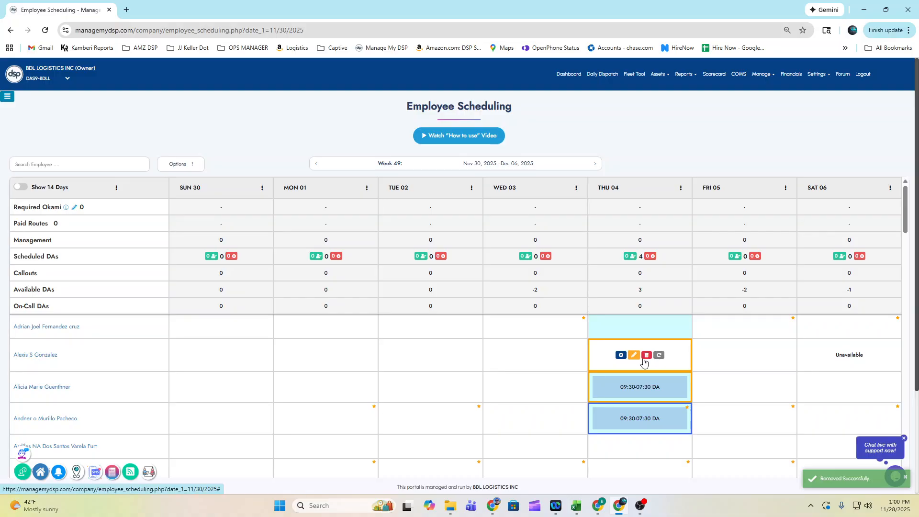
{"action": "left_click", "coordinate": [645, 356]}
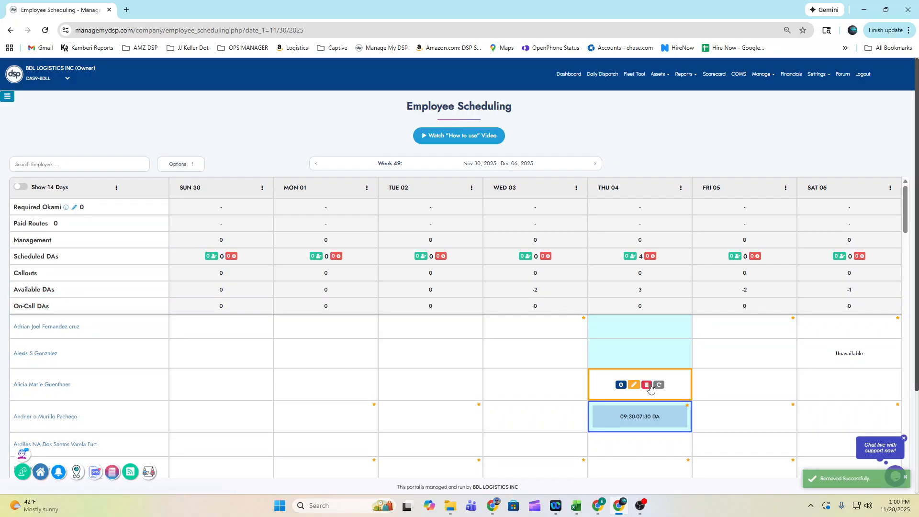
{"action": "left_click", "coordinate": [647, 387]}
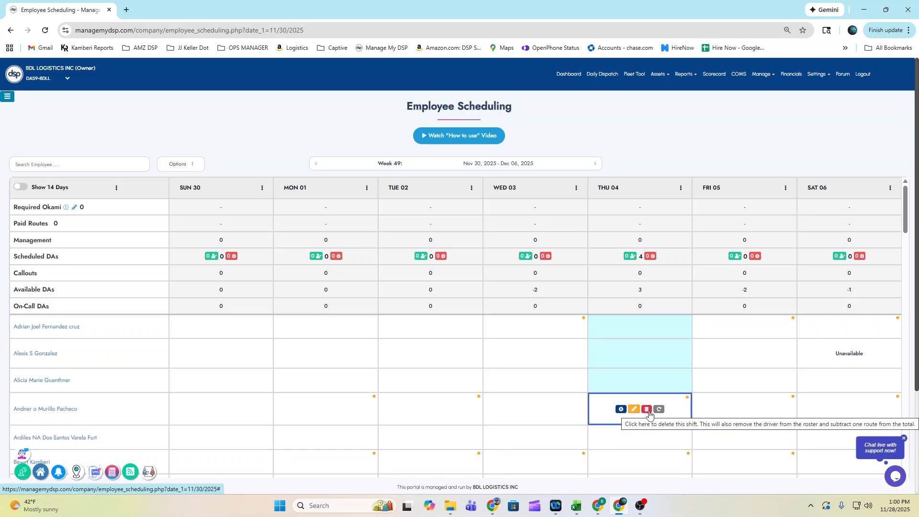
{"action": "left_click", "coordinate": [647, 410]}
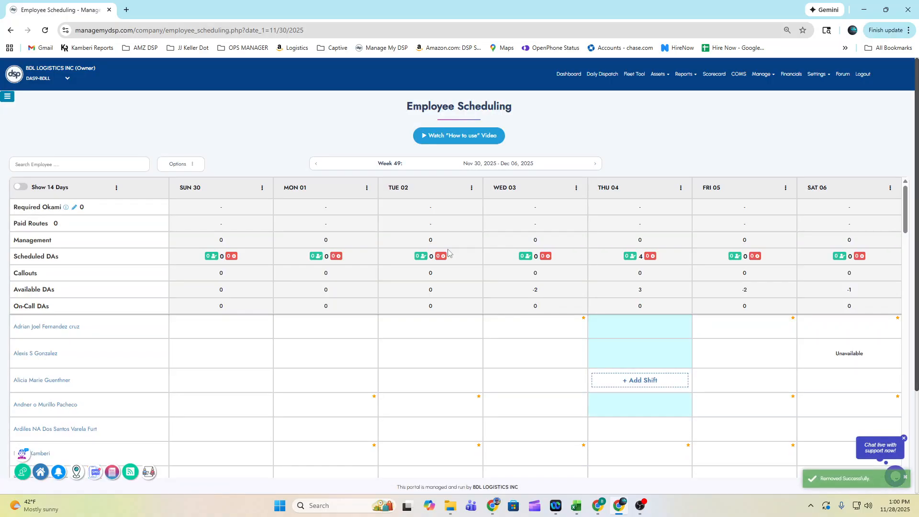
{"action": "left_click", "coordinate": [48, 29]}
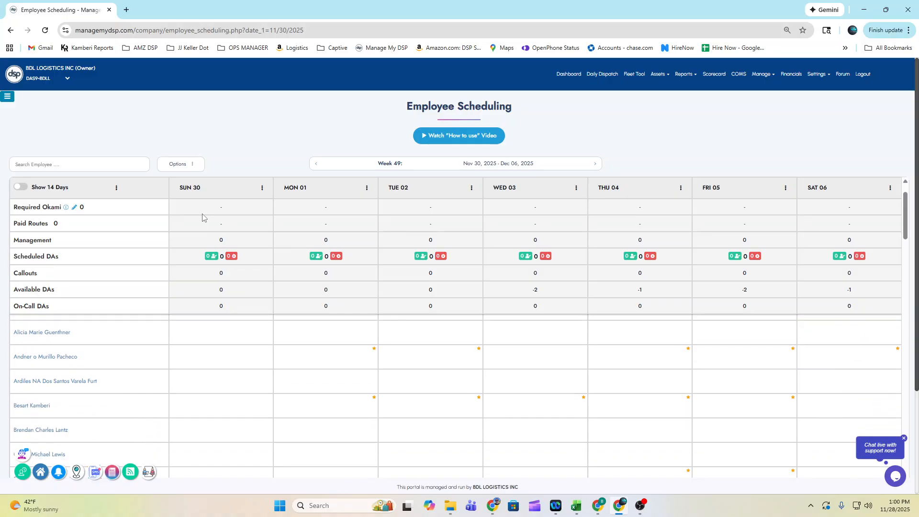
{"action": "scroll", "coordinate": [717, 407], "scroll_direction": "down", "scroll_amount": 7}
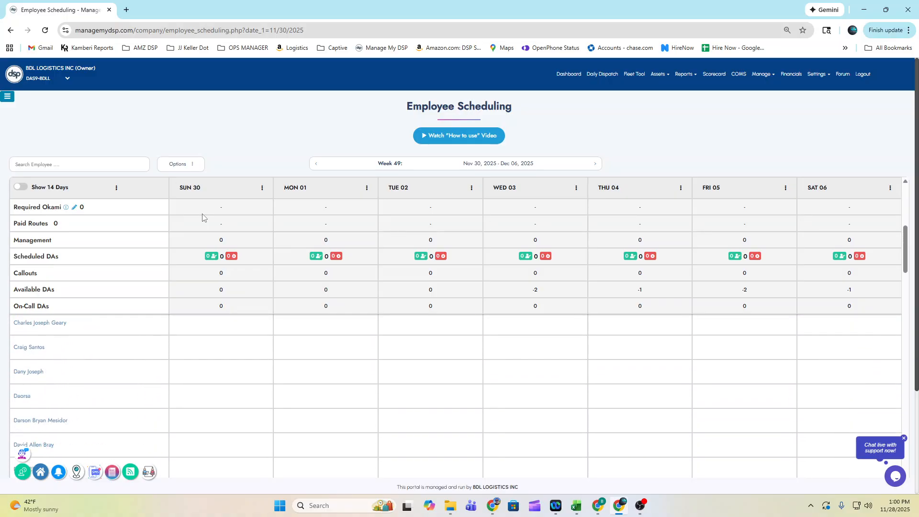
{"action": "left_click", "coordinate": [894, 476]}
{"action": "left_click", "coordinate": [895, 476]}
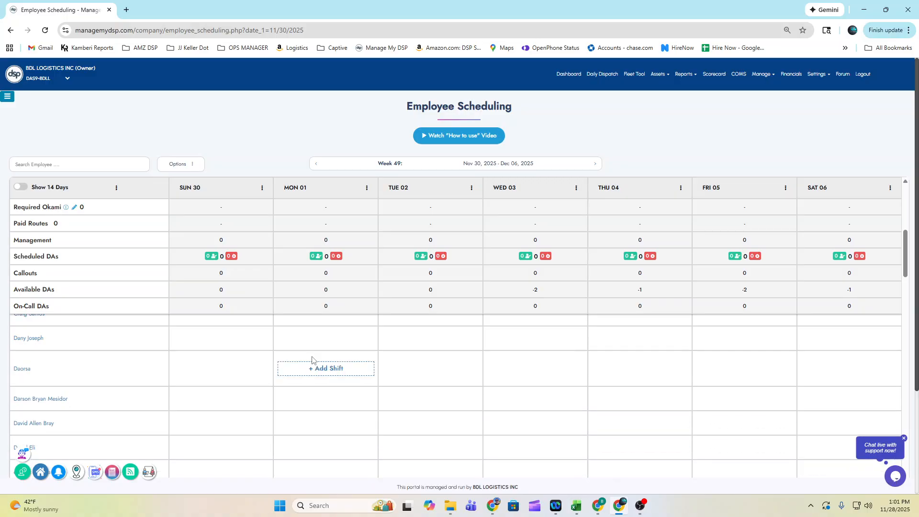
{"action": "scroll", "coordinate": [260, 360], "scroll_direction": "down", "scroll_amount": 5}
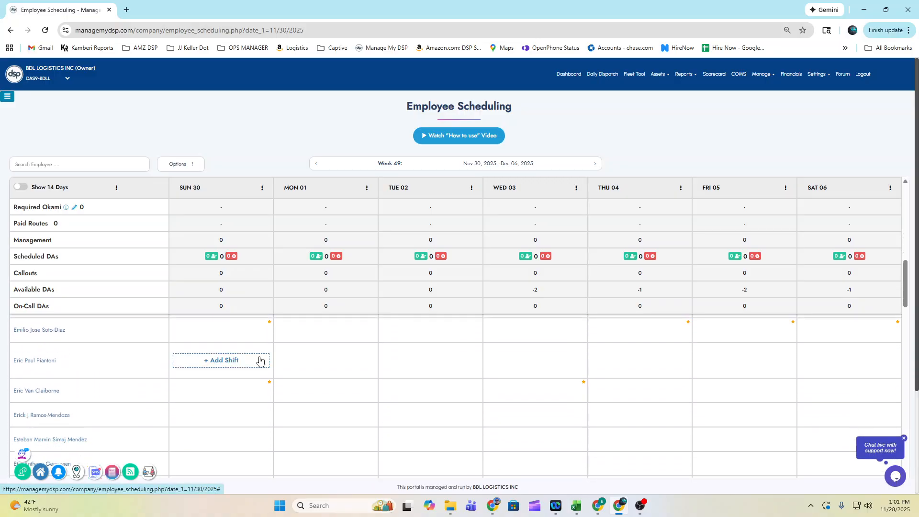